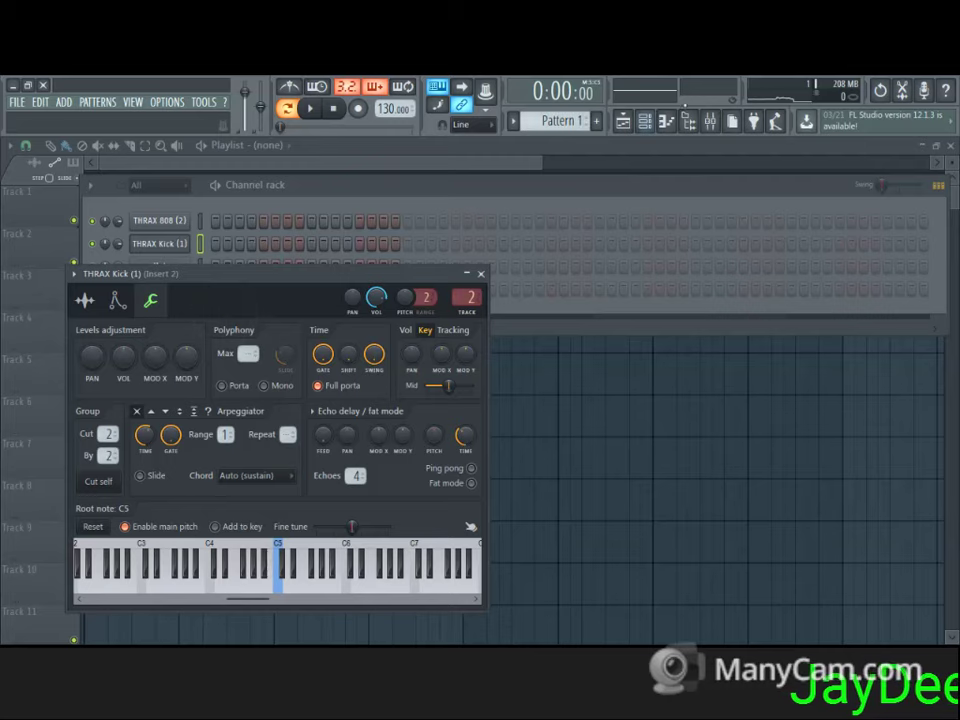
- Sidechain mixer track Insert 2, which carries the kick, to Insert 1
left_click(710, 121)
key("e")
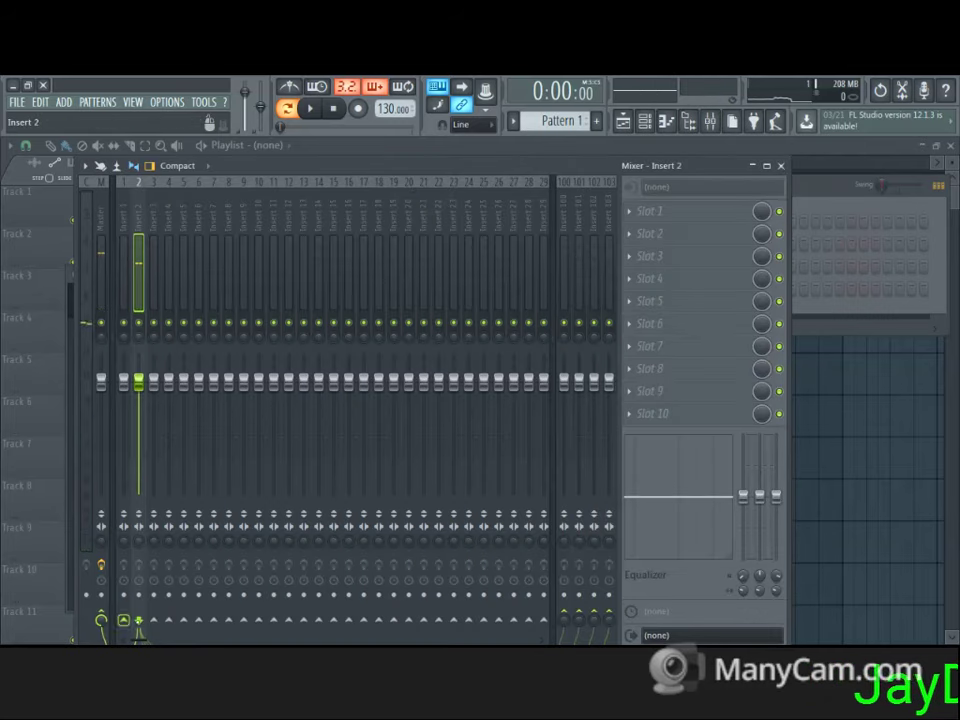
right_click(135, 628)
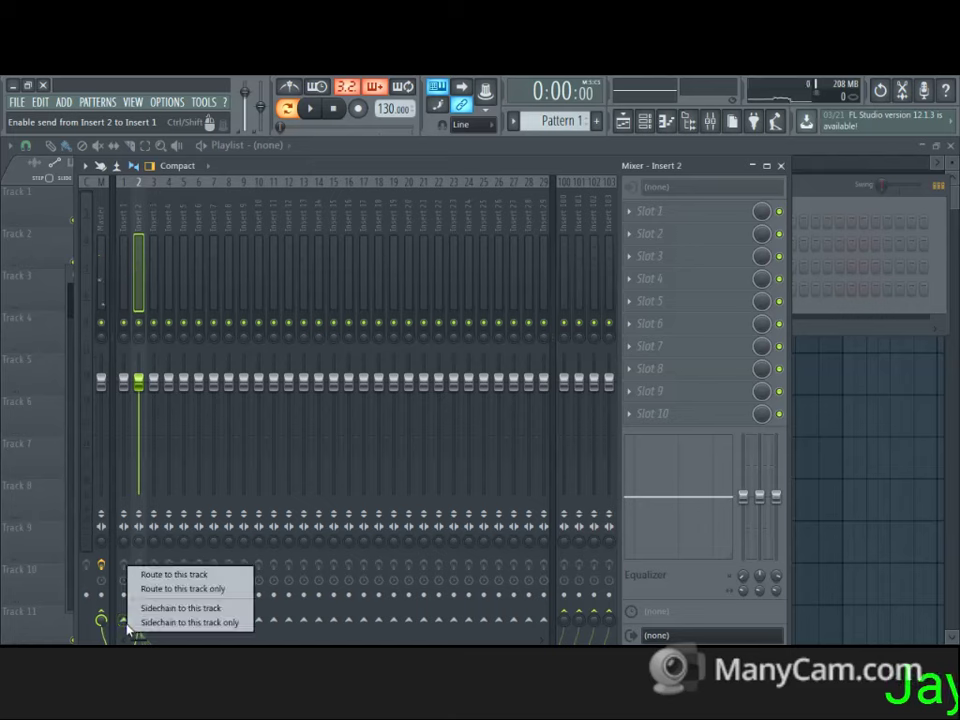
left_click(153, 609)
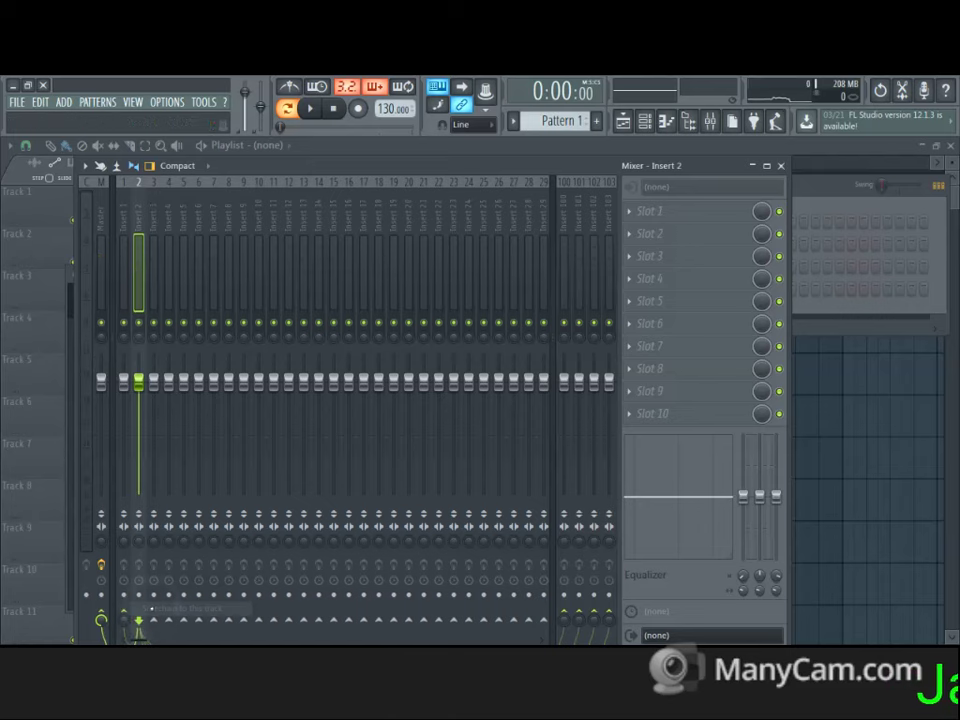
- Load Fruity Limiter into the first effect slot of mixer track Insert 1
left_click(120, 295)
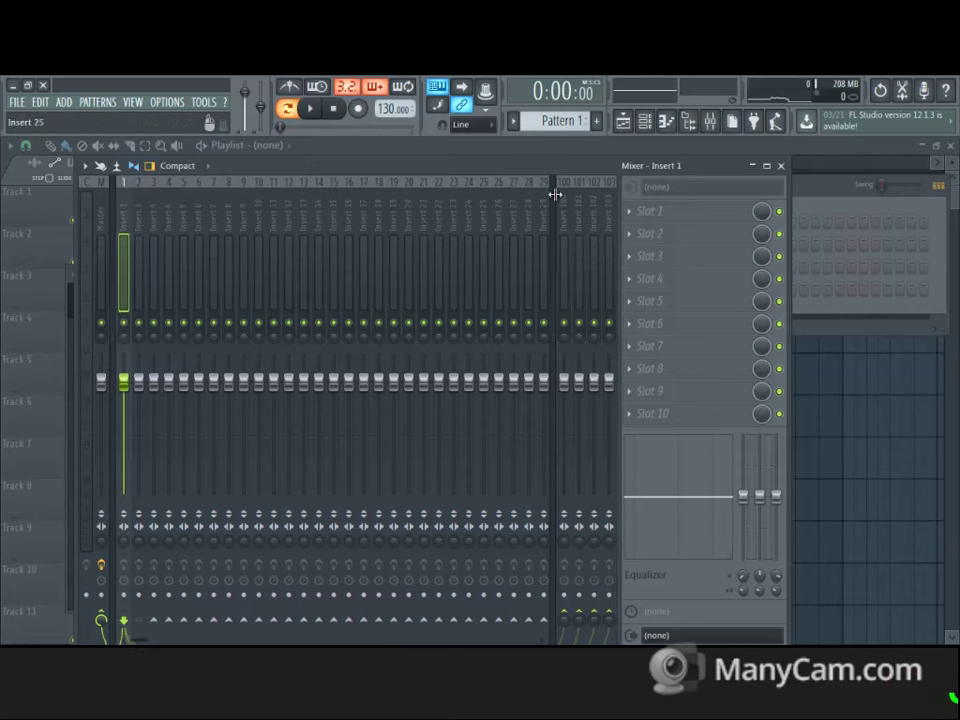
left_click(643, 214)
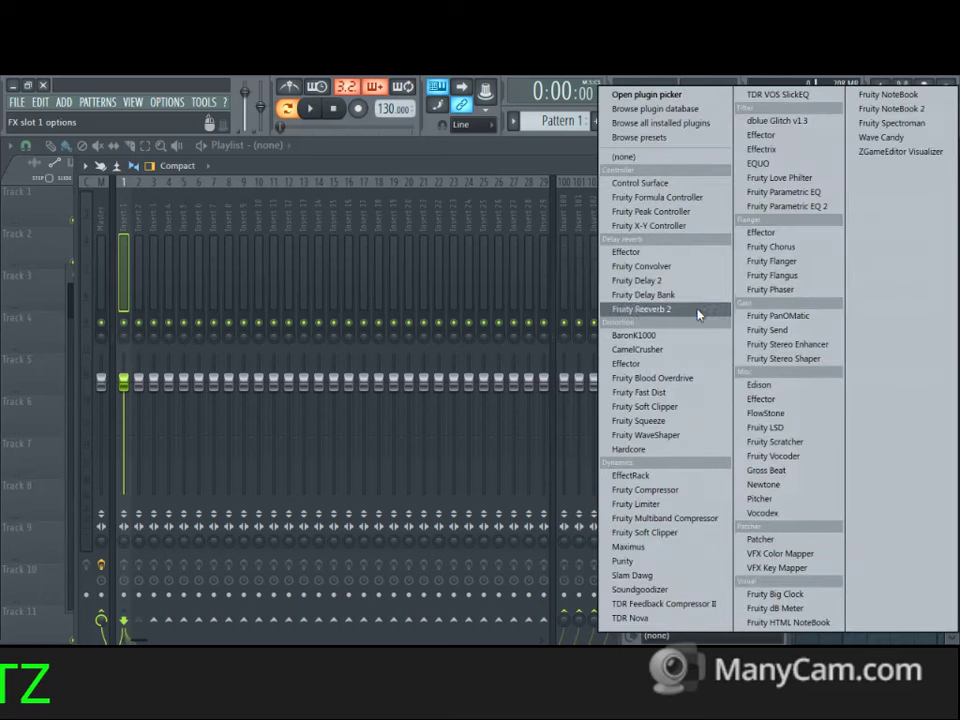
left_click(632, 504)
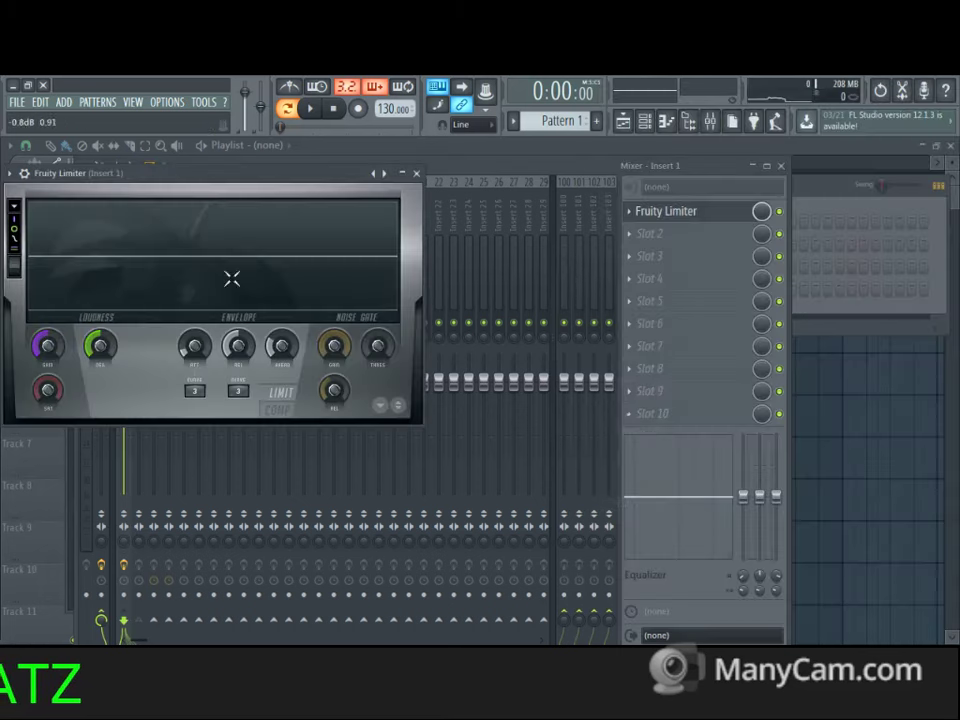
- Set the limiter's compressor section to sidechain source 1, with a lower threshold, a higher ratio and a 72.45 ms release
left_click(279, 406)
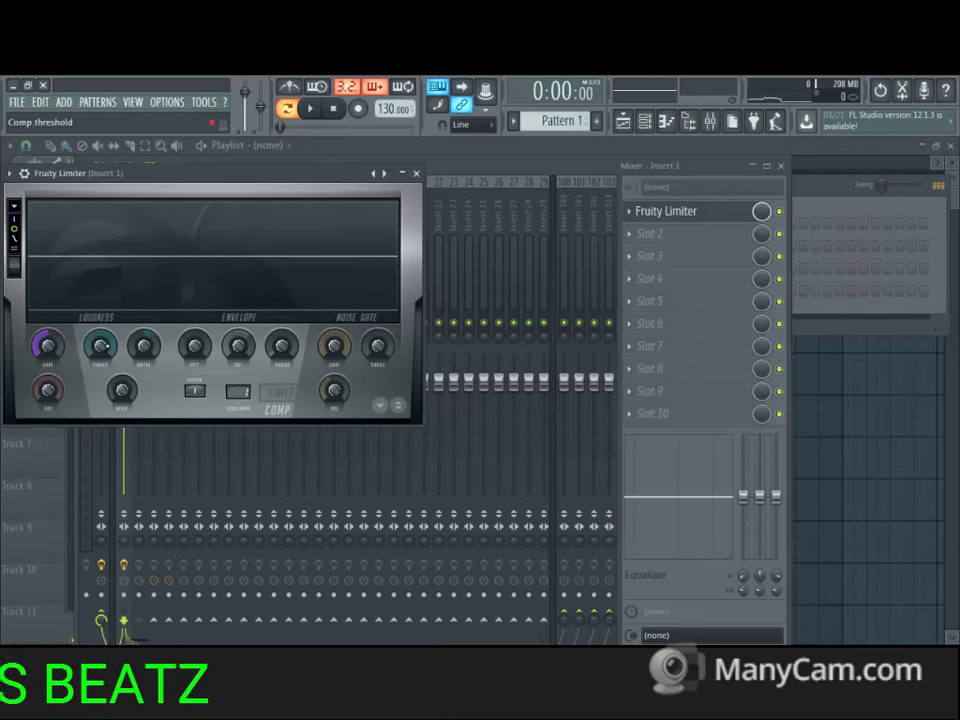
left_click_drag(100, 346, 100, 380)
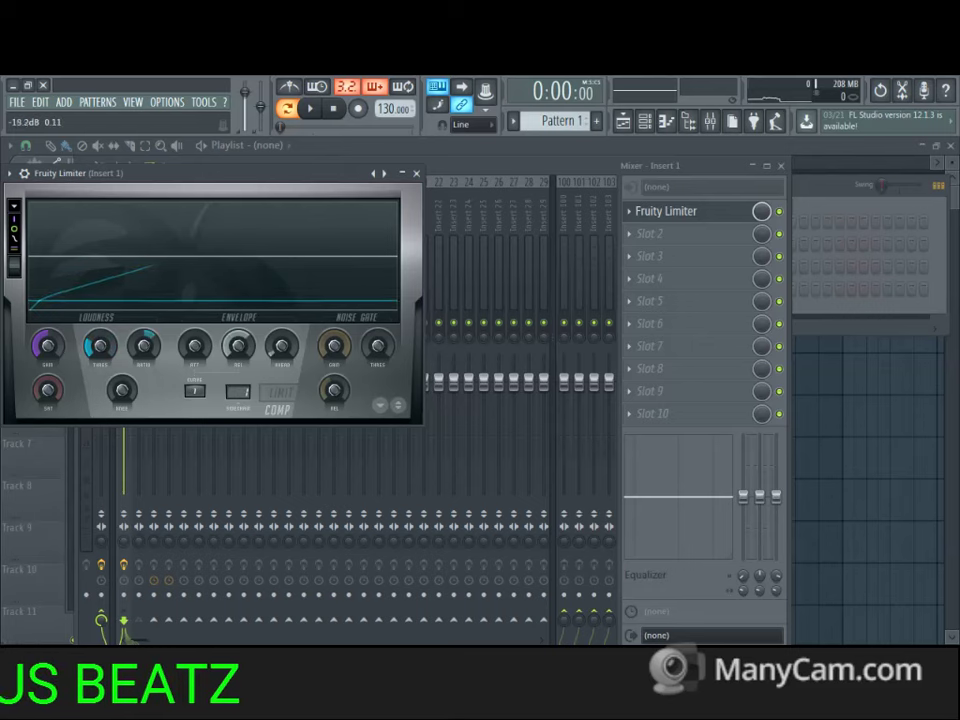
left_click_drag(239, 345, 257, 318)
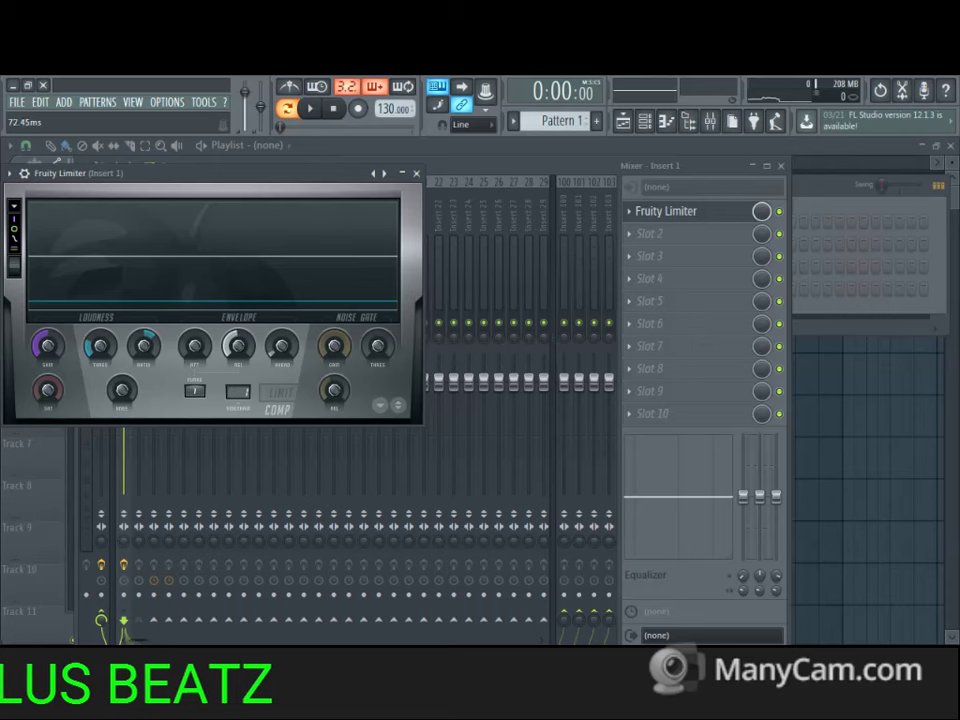
- Open the THRAX 808 (2) channel's piano roll and dismiss the Facebook notification
left_click(830, 191)
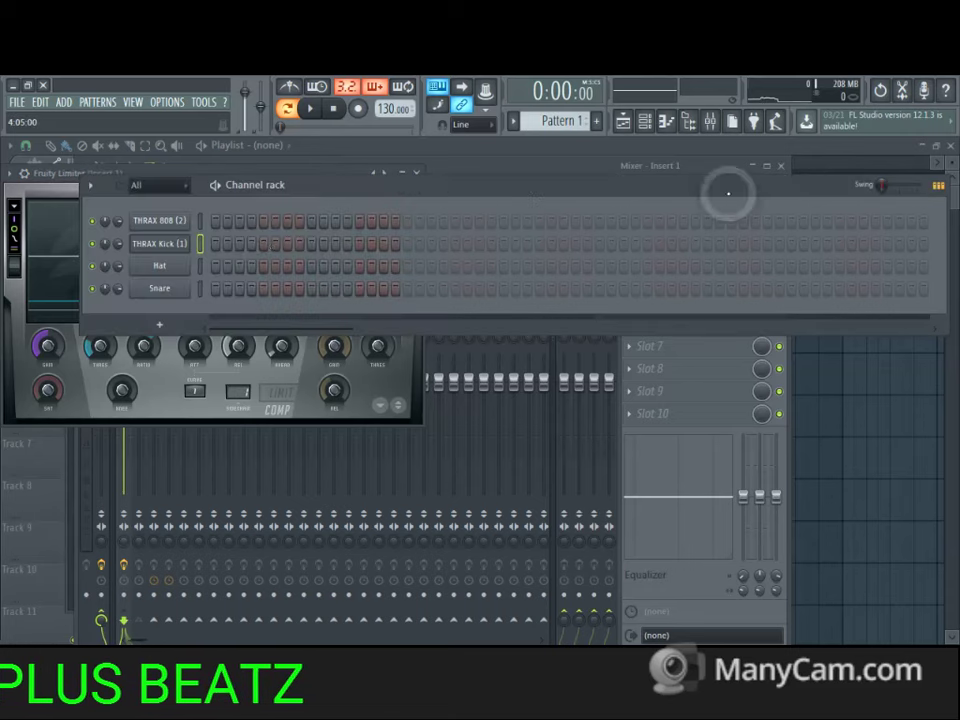
left_click(180, 228)
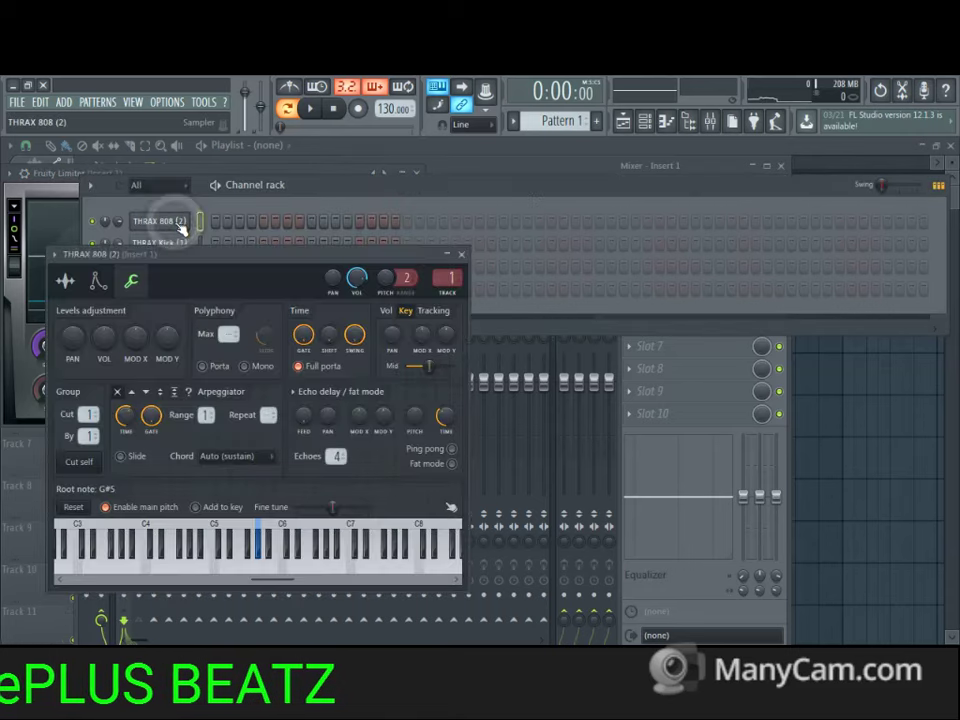
right_click(177, 227)
left_click(212, 223)
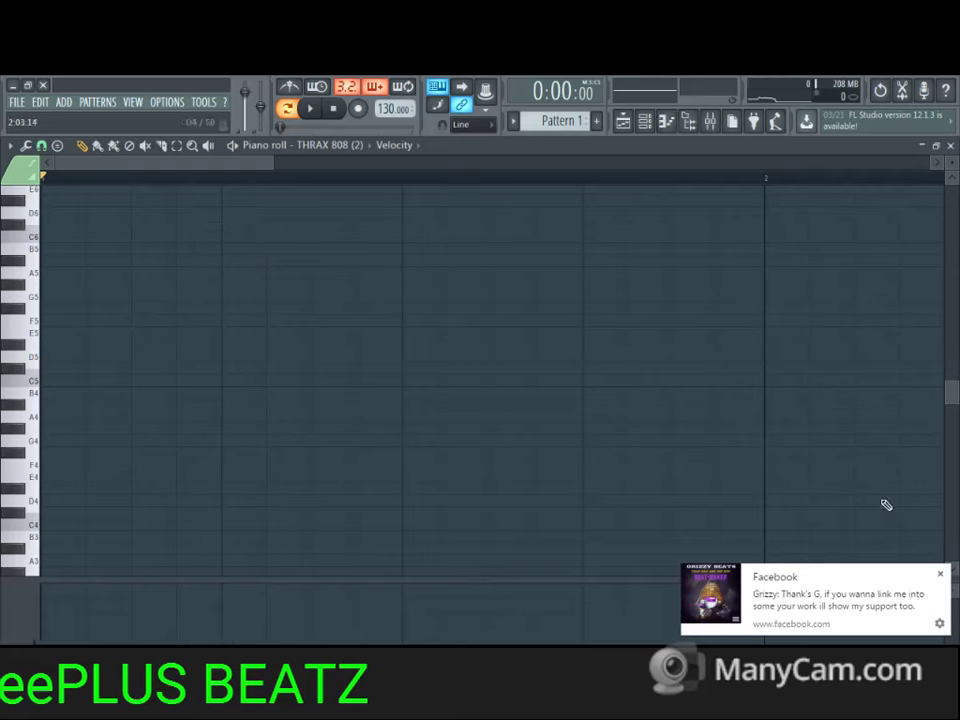
left_click(941, 575)
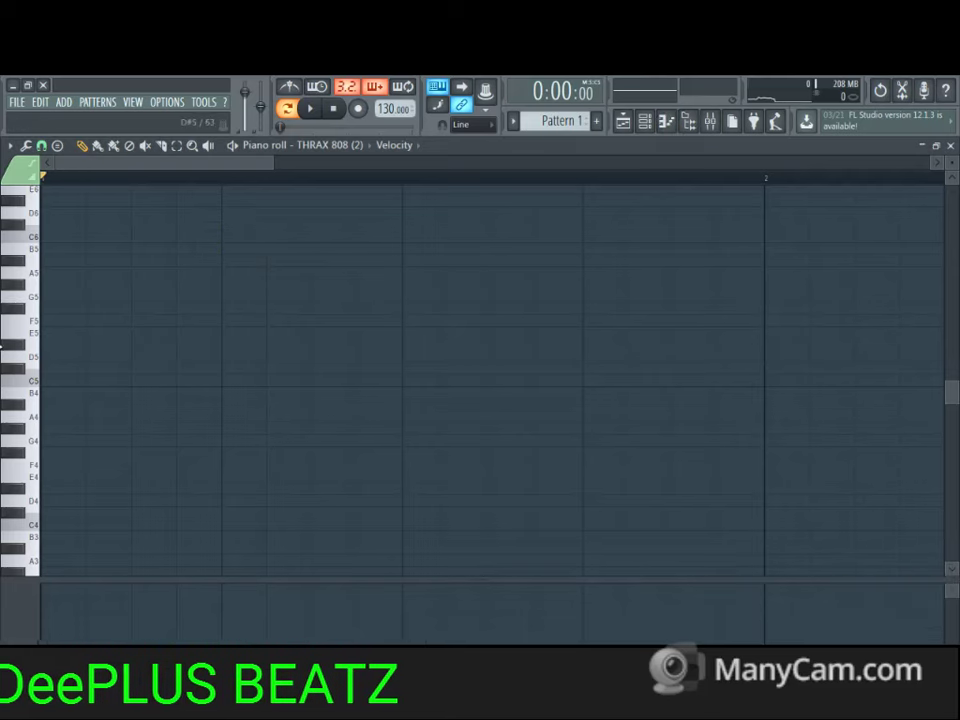
- Place four two-step C#5 notes in bar 1 of the 808 pattern, starting on steps 1, 7, 11 and 13
left_click(14, 372)
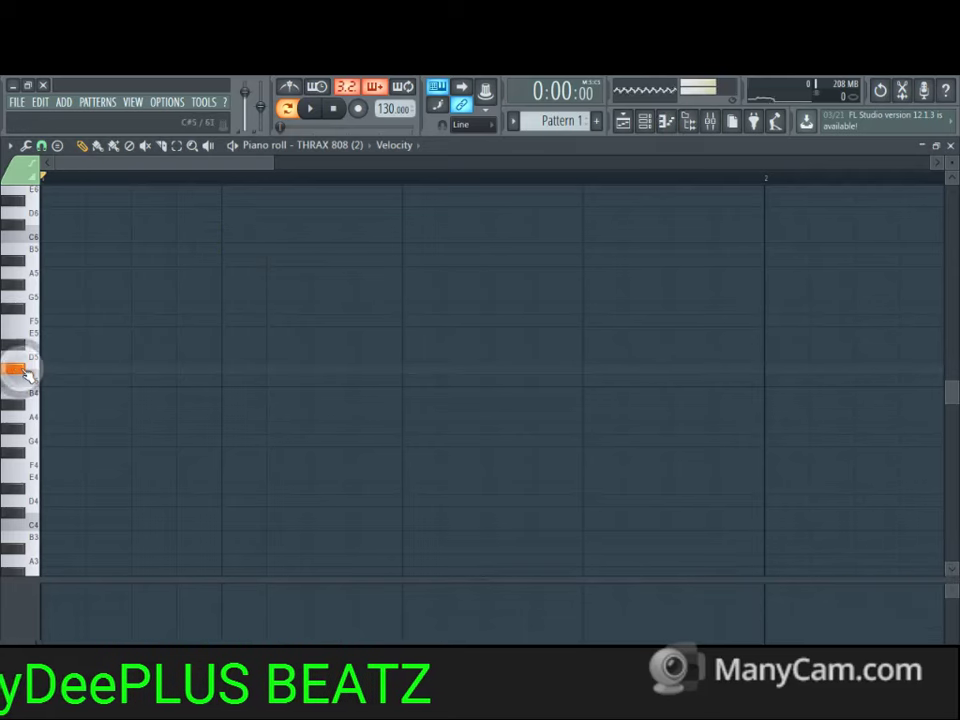
left_click(42, 369)
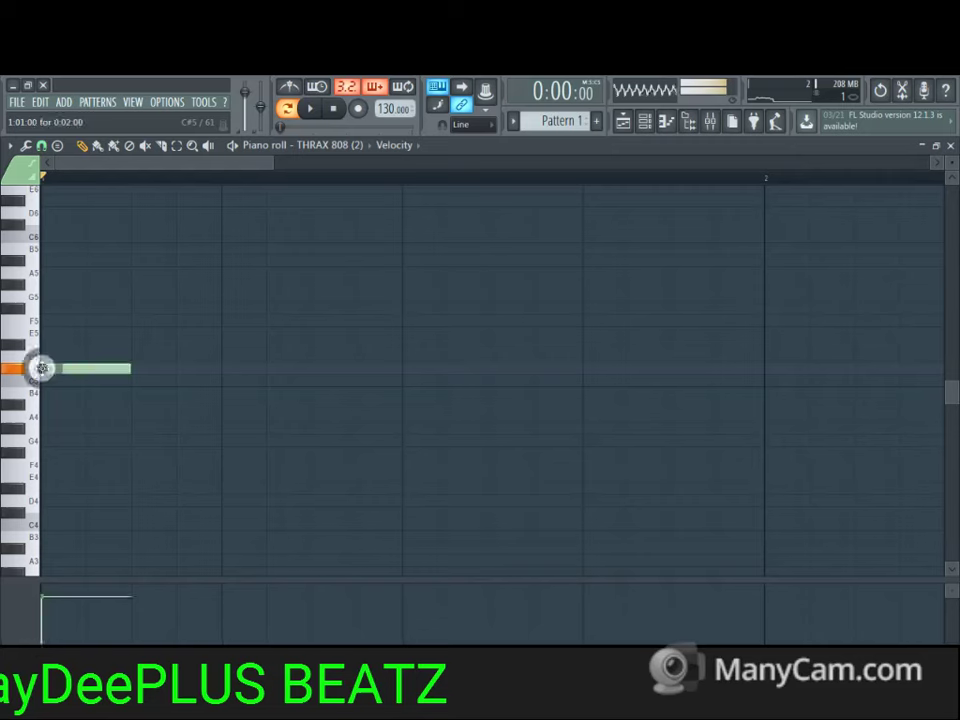
left_click(320, 369)
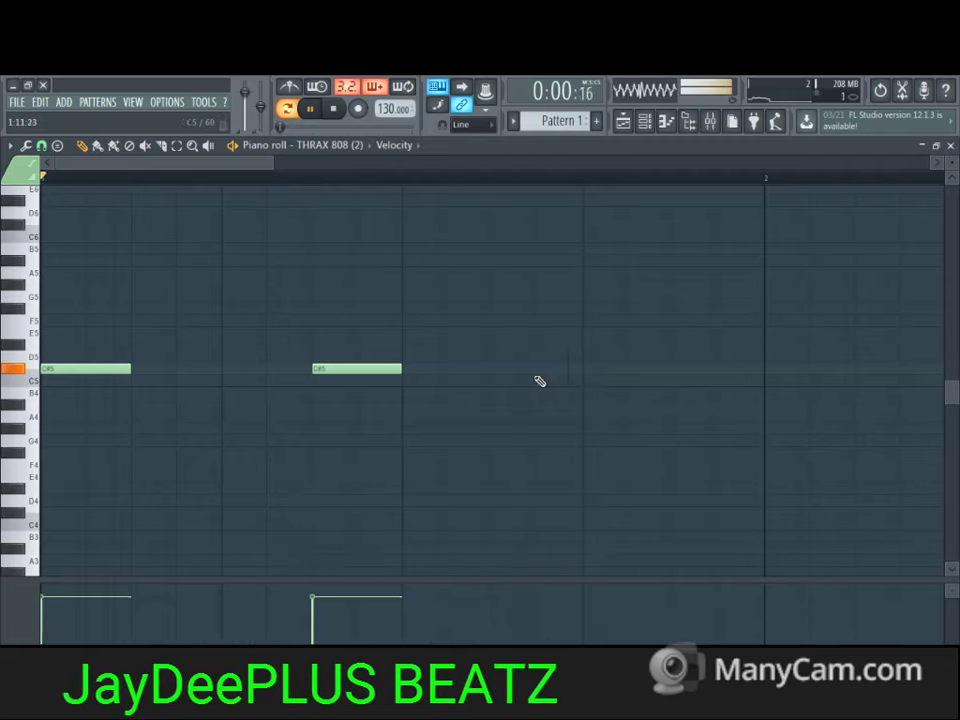
left_click(503, 369)
left_click(596, 368)
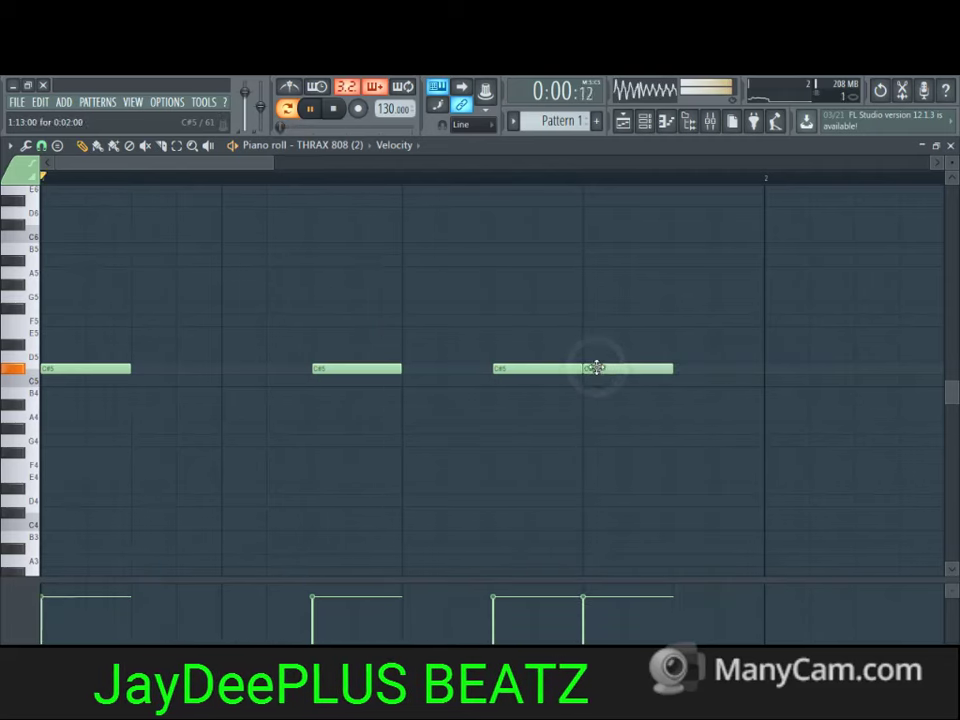
key("space")
- Add C#5 notes in bar 2 of the 808 pattern on steps 3, 7, 9 and 13, and play it back
left_click_drag(274, 163, 527, 182)
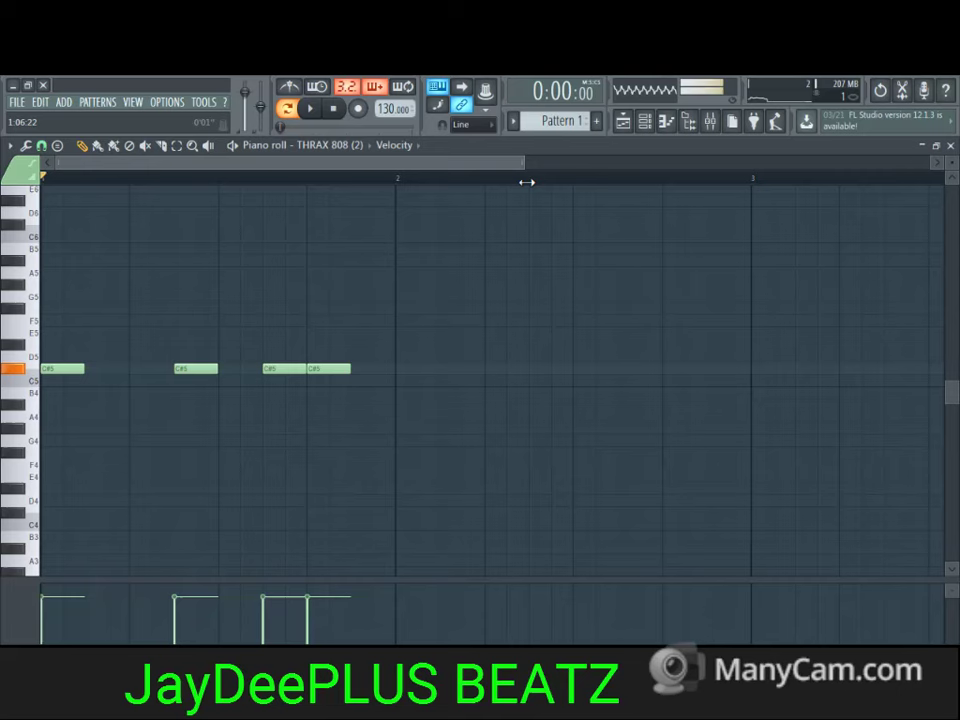
left_click(421, 369)
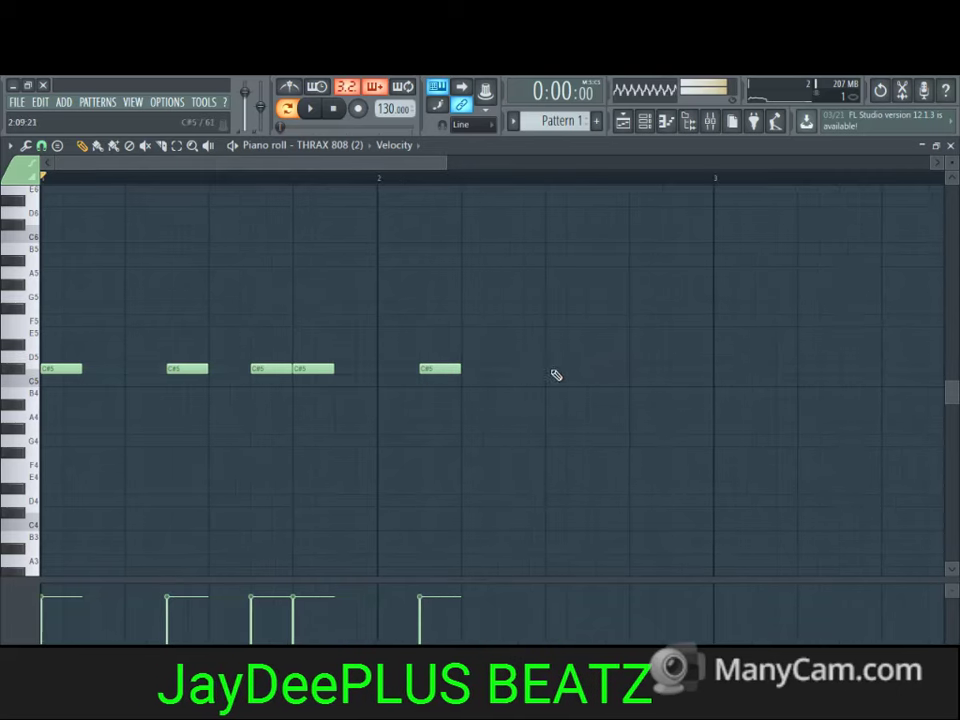
left_click(521, 369)
left_click(551, 369)
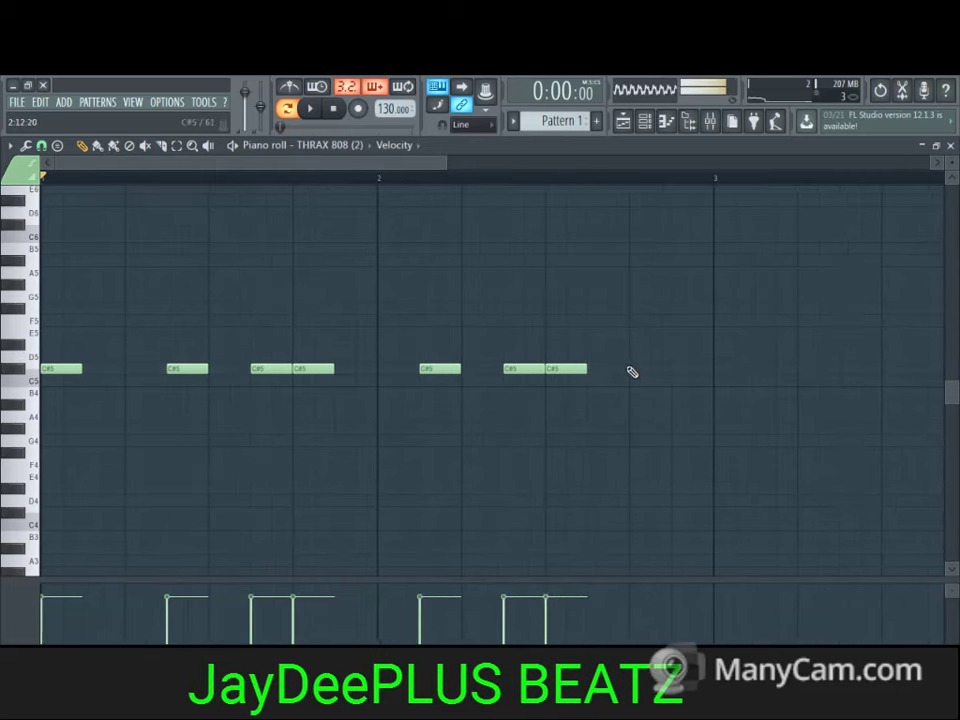
left_click(632, 368)
key("space")
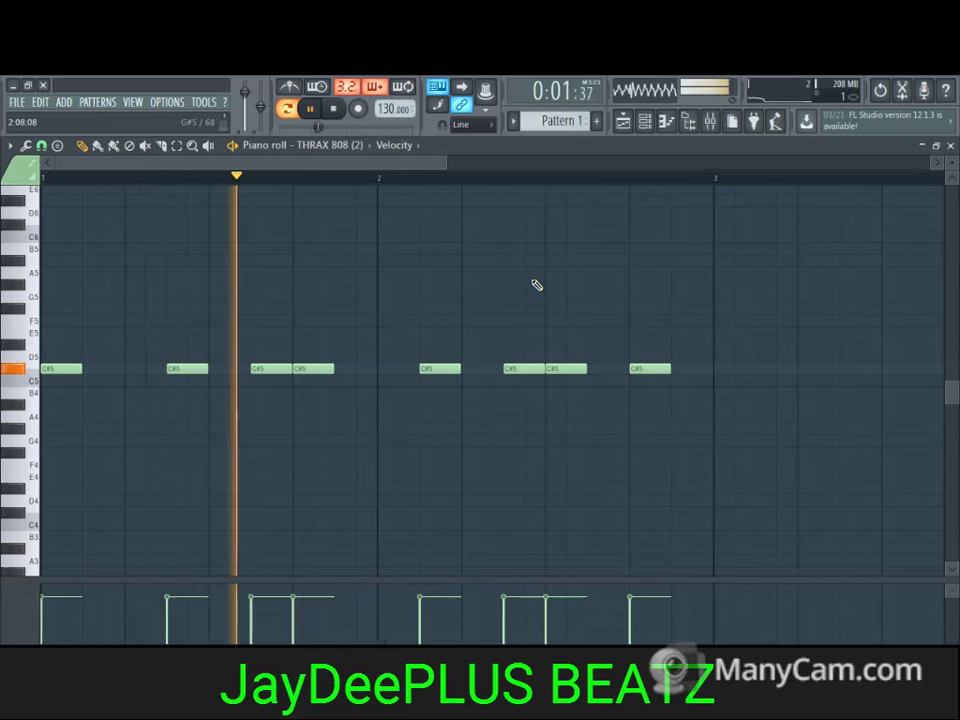
- Program THRAX Kick (1) hits in the channel rack on steps 1, 7, 11, 13, 19, 23, 25 and 29, matching the 808 notes
left_click(950, 146)
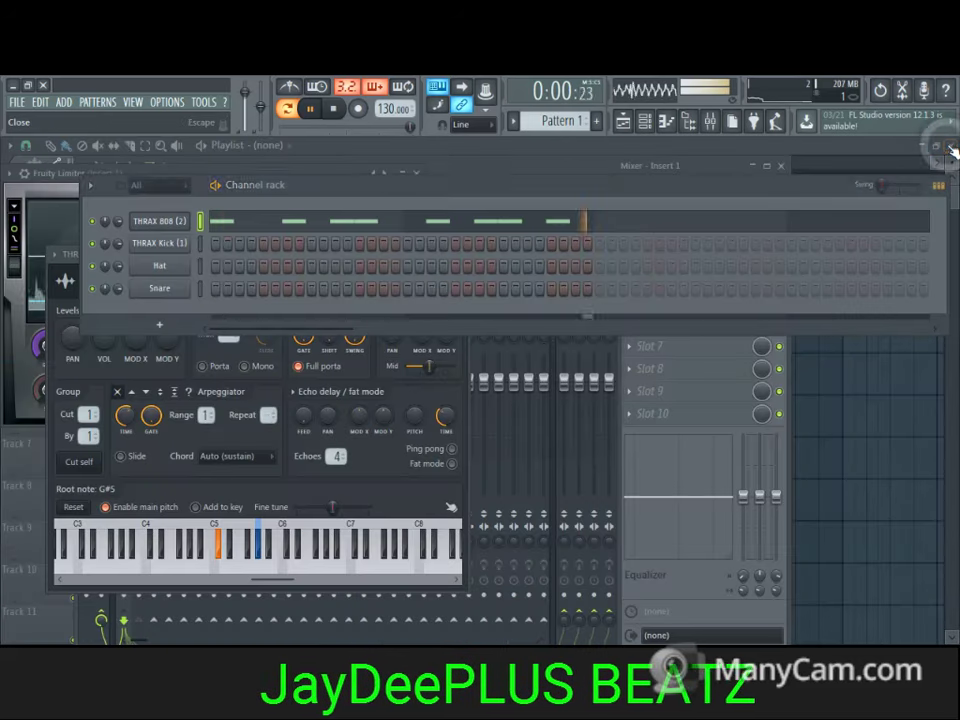
left_click(214, 243)
left_click(287, 243)
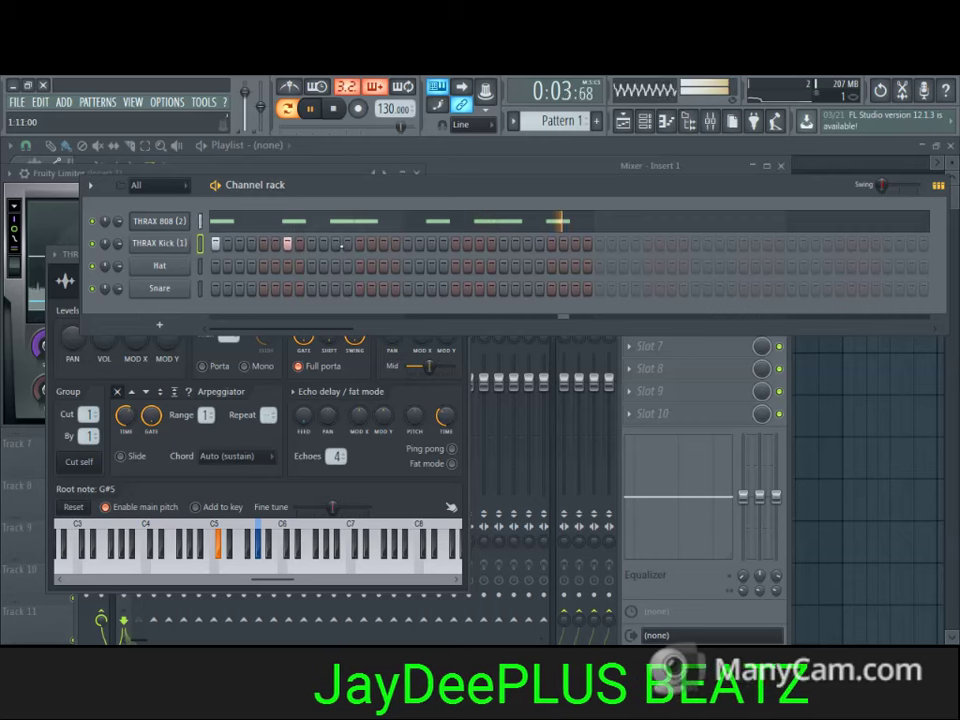
left_click(335, 244)
left_click(359, 244)
left_click(431, 244)
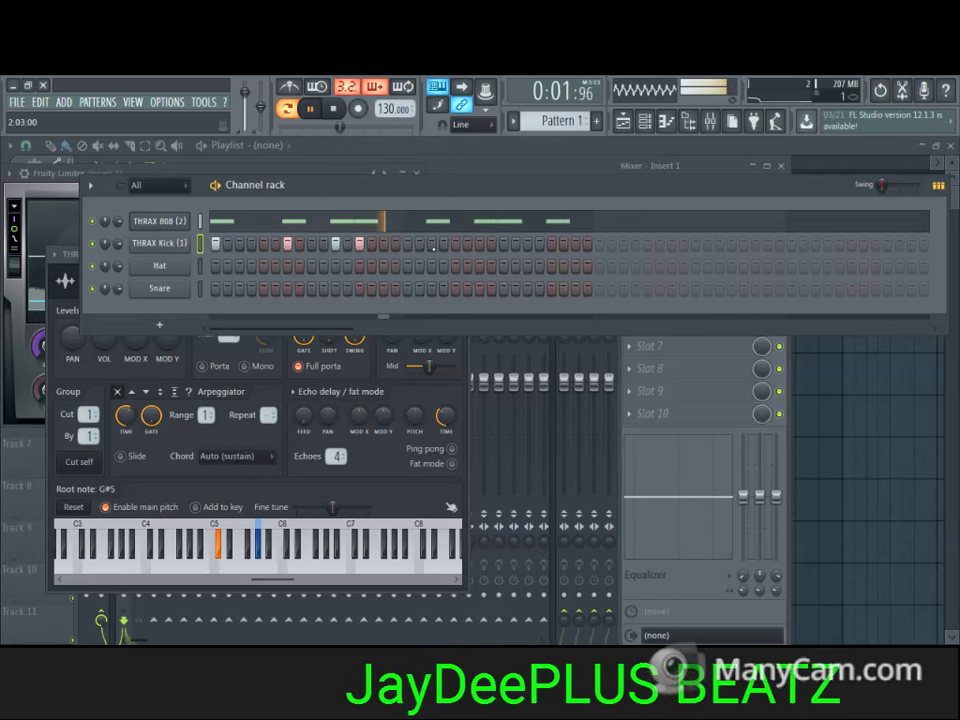
left_click(479, 244)
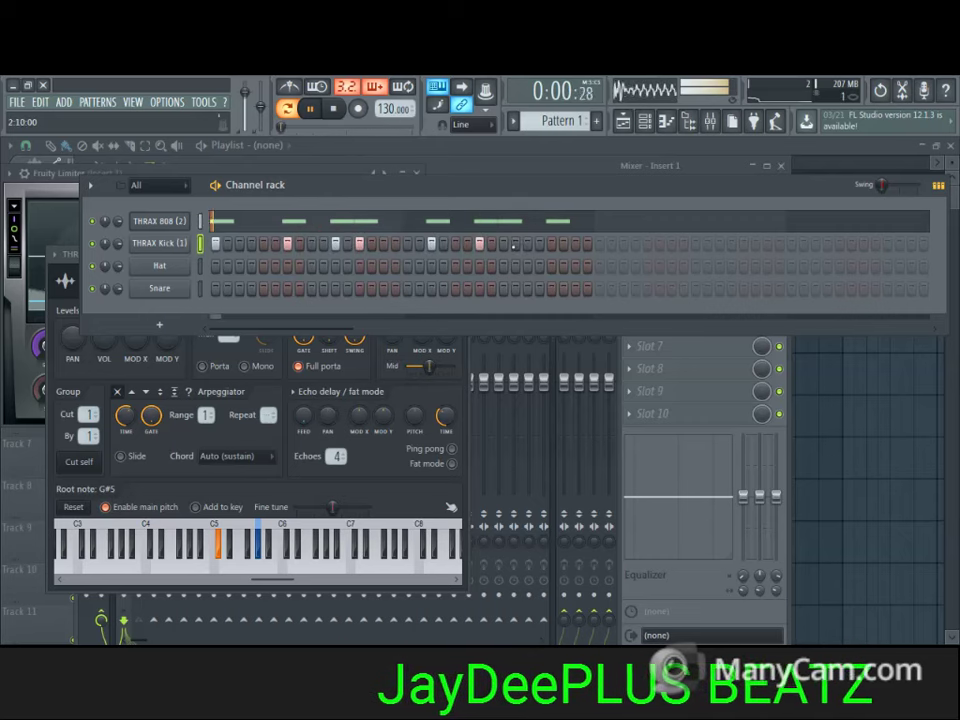
left_click(503, 244)
left_click(551, 244)
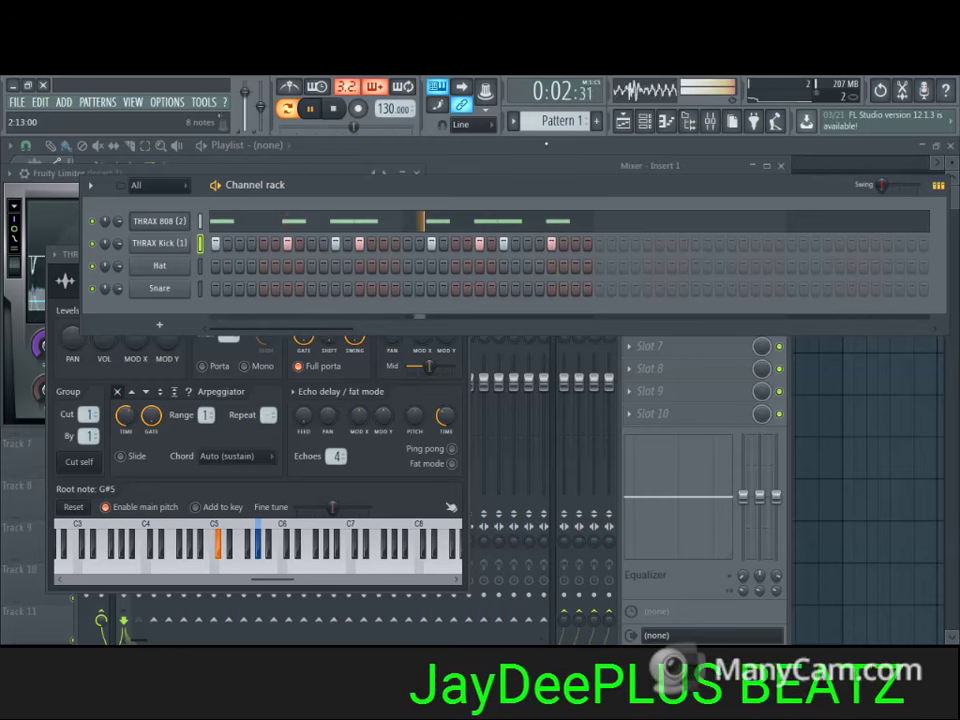
- Load Fruity WaveShaper into the second effect slot of mixer track Insert 1
left_click(544, 162)
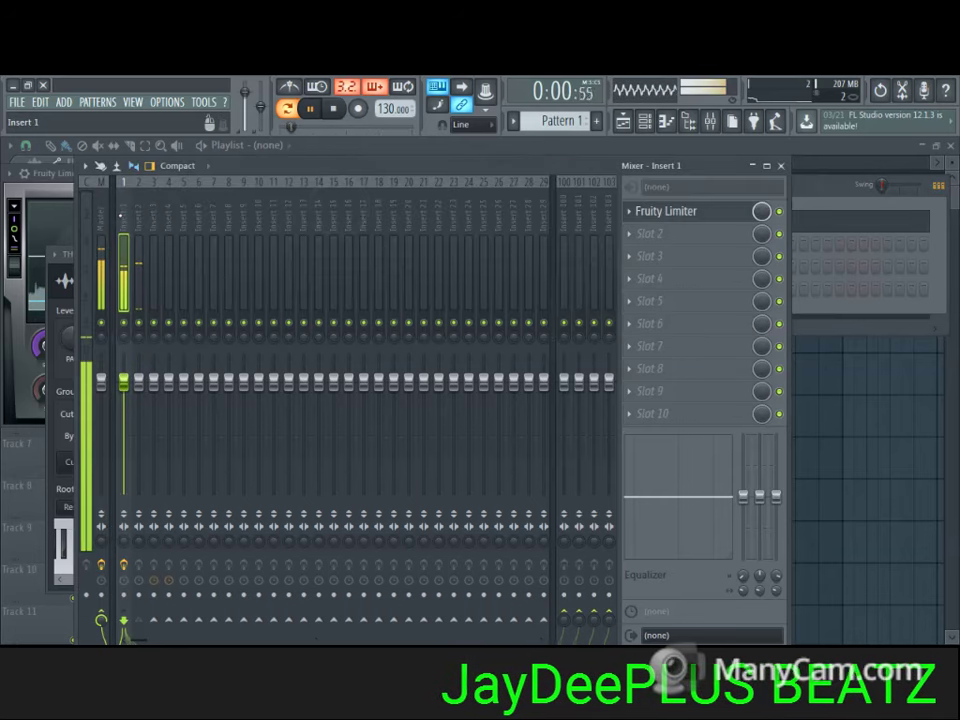
left_click(641, 238)
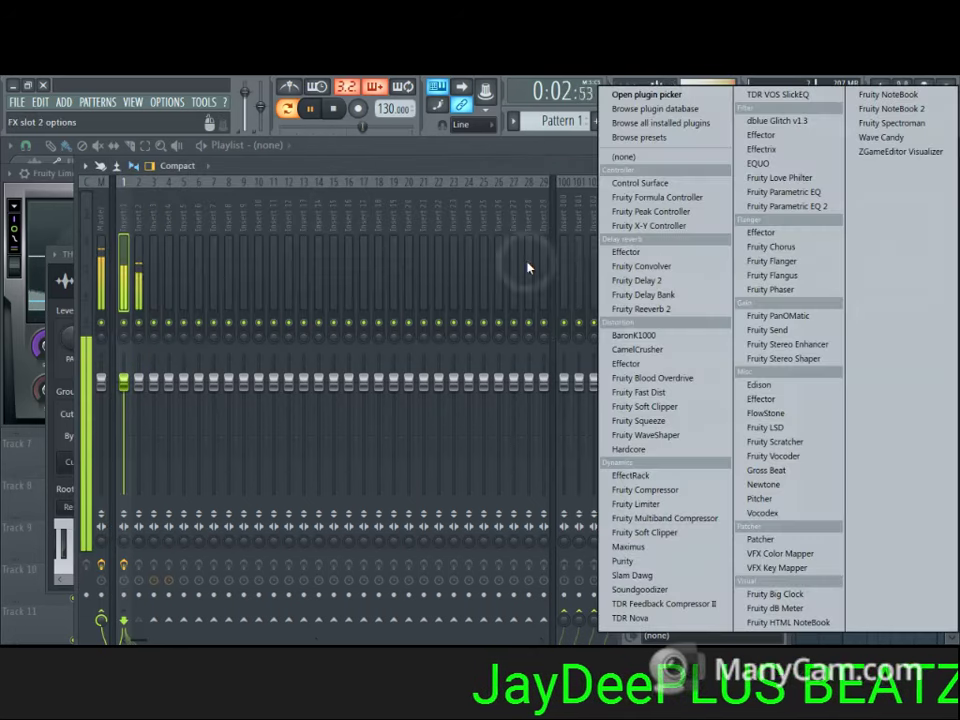
left_click(676, 434)
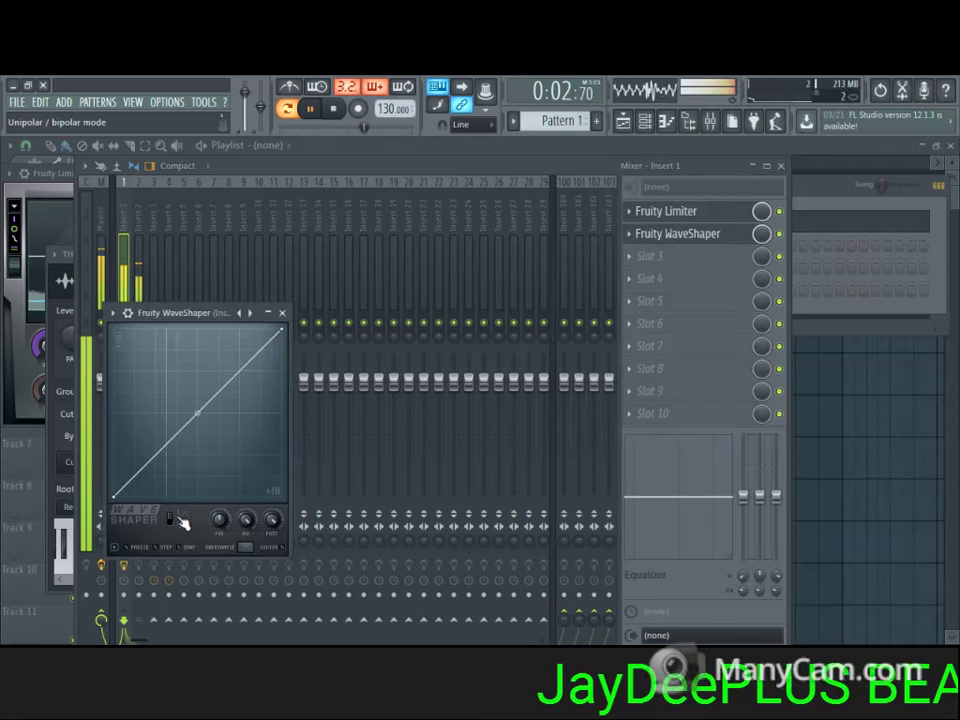
- Switch the WaveShaper to bipolar mode and bend both curve halves upward, with the point 1 to 2 tension at 18%
left_click(172, 519)
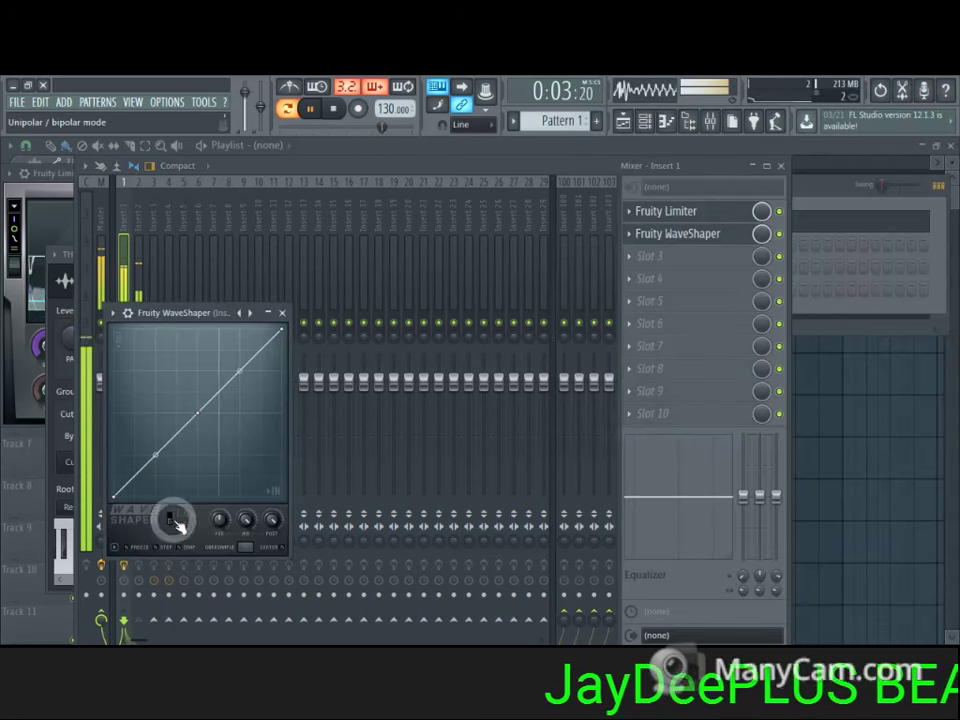
left_click(237, 373)
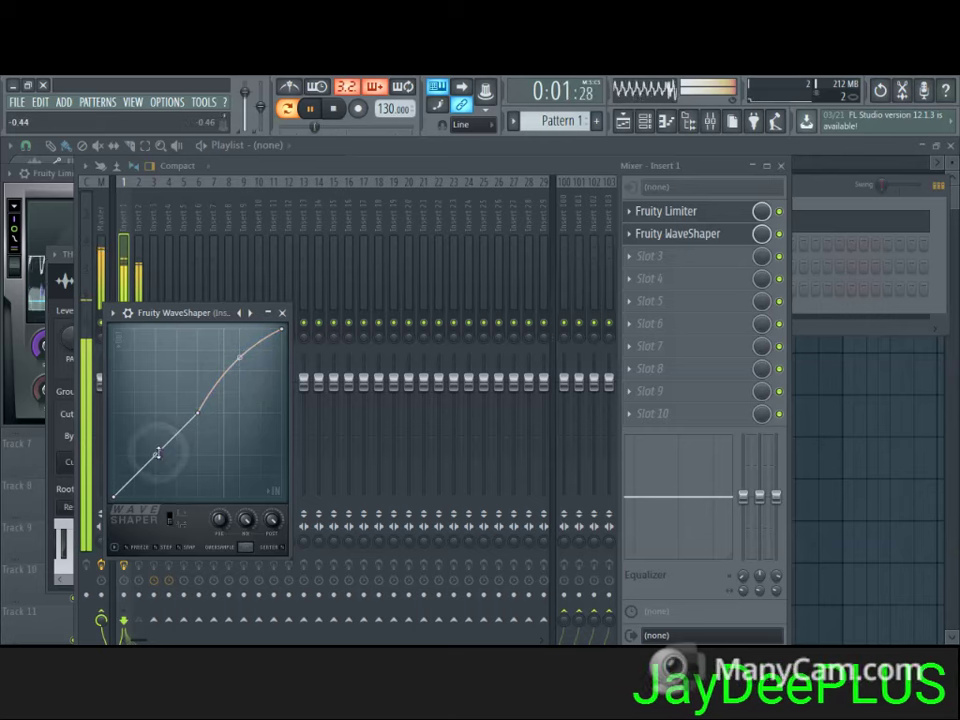
left_click_drag(157, 454, 156, 430)
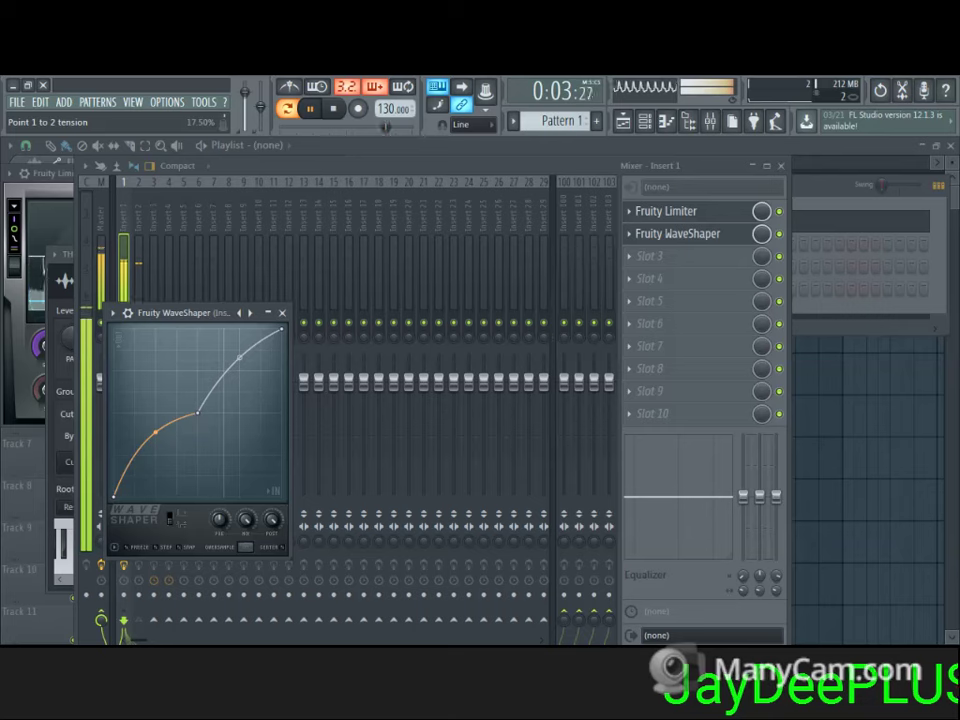
left_click_drag(240, 358, 240, 360)
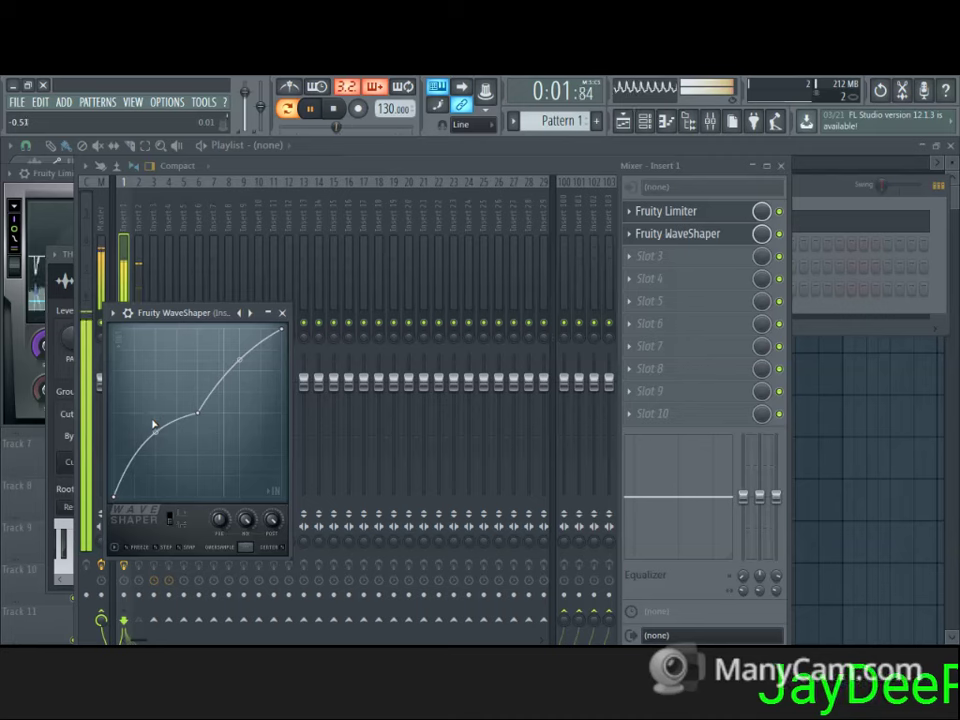
left_click_drag(154, 433, 154, 428)
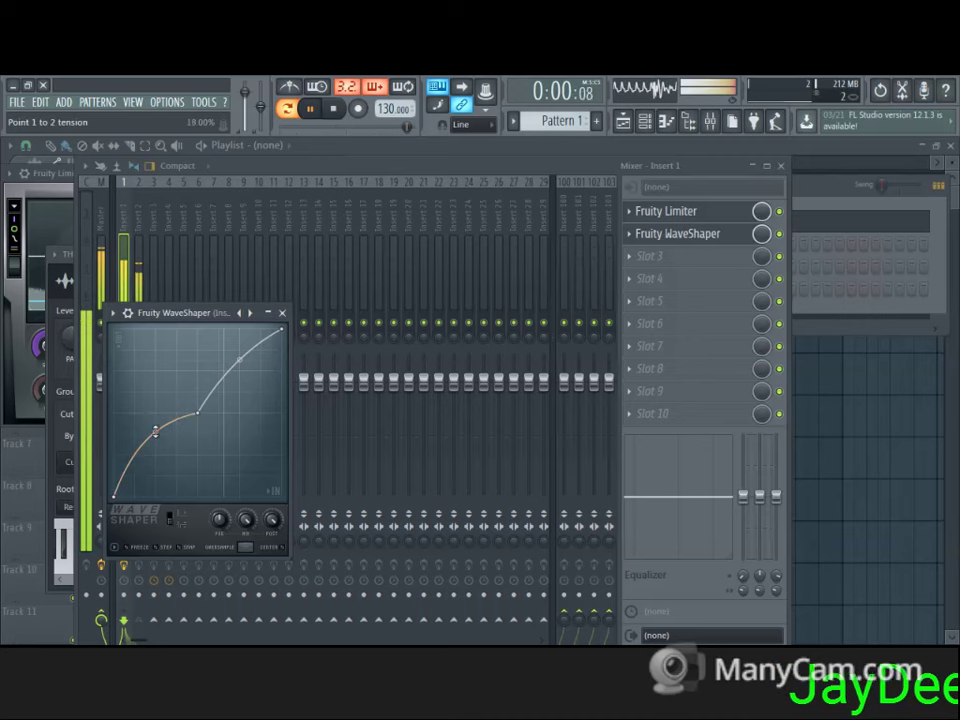
left_click(664, 233)
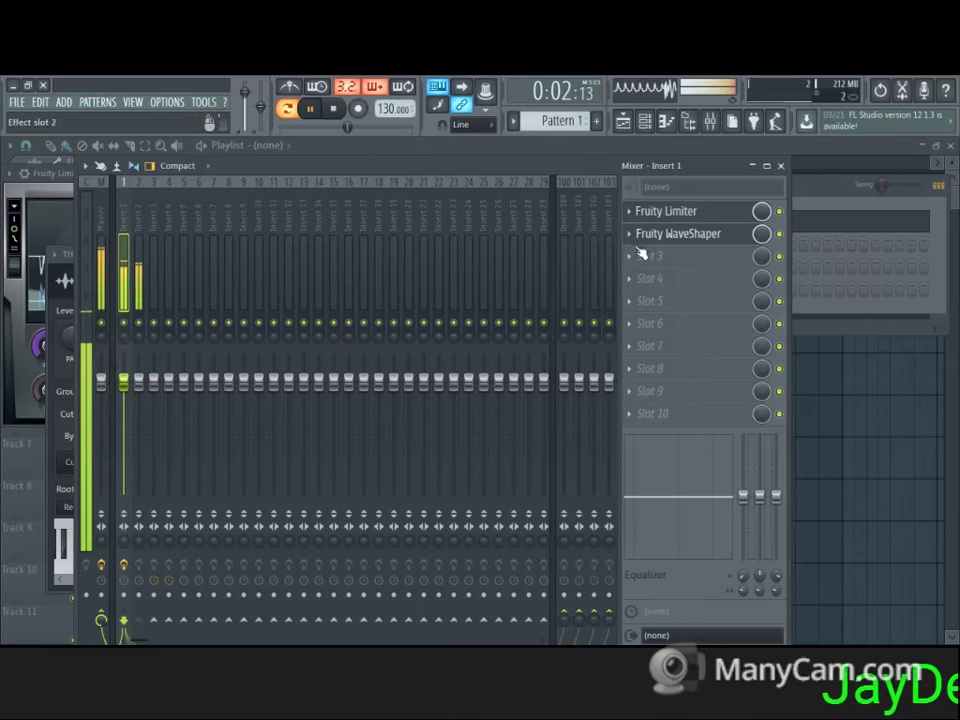
- Add Fruity Parametric EQ 2 to the third slot of Insert 1 and apply its 20Hz > 18kHz cut preset with a higher low cut
left_click(640, 256)
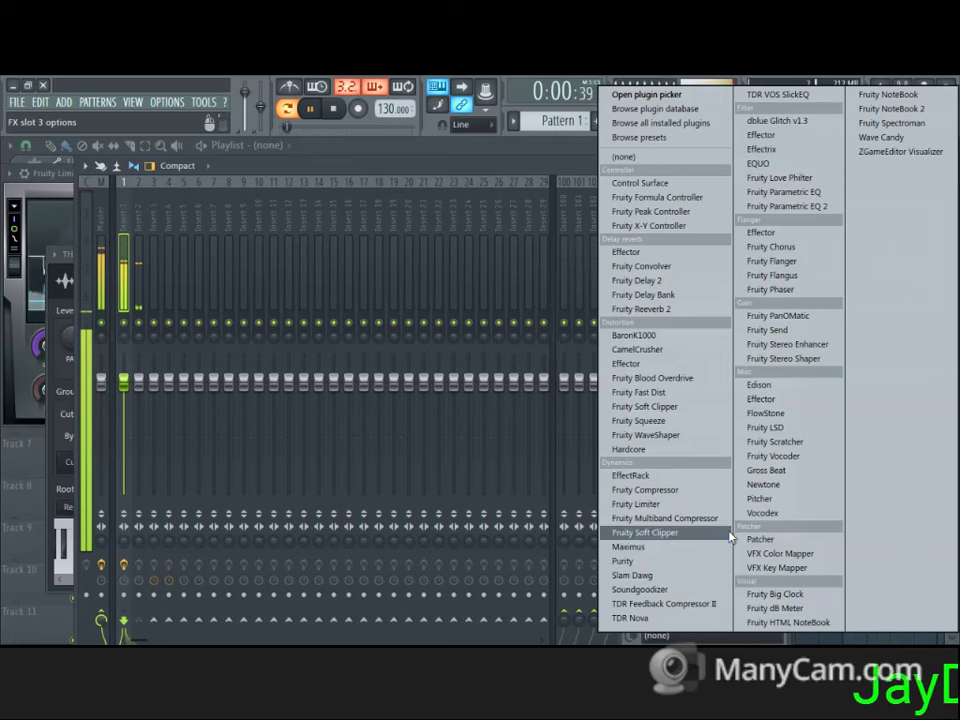
left_click(790, 207)
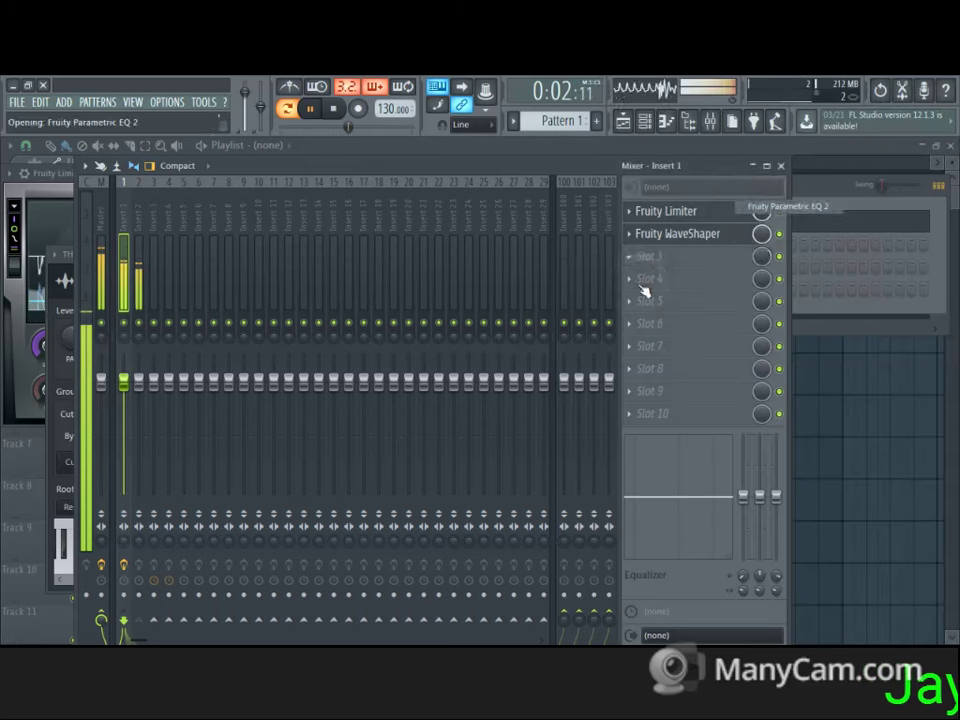
left_click(100, 177)
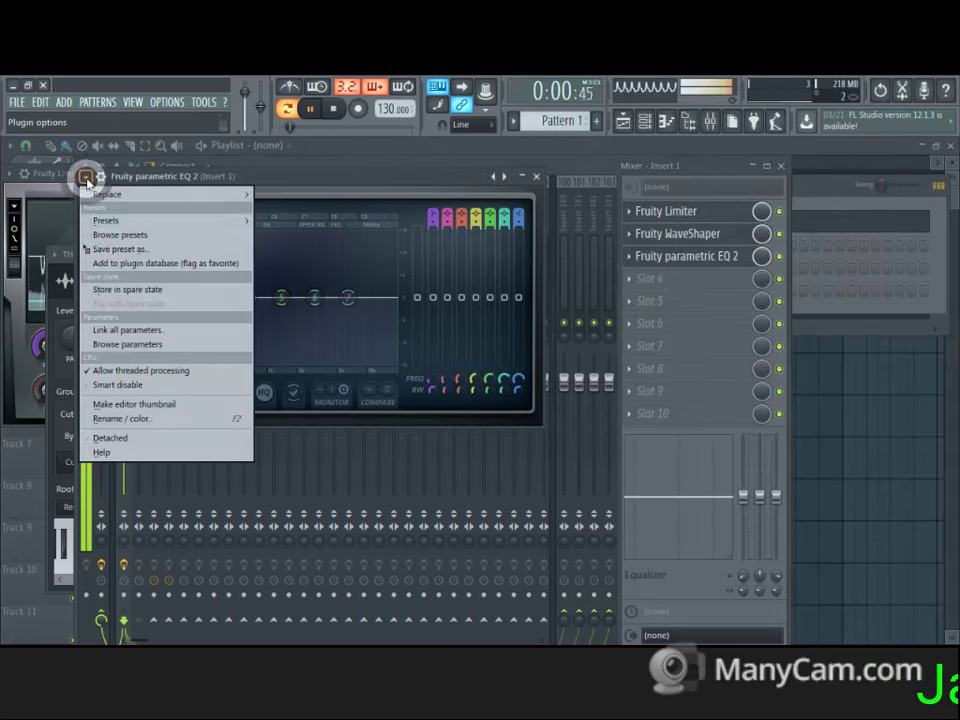
mouse_move(239, 227)
left_click(298, 261)
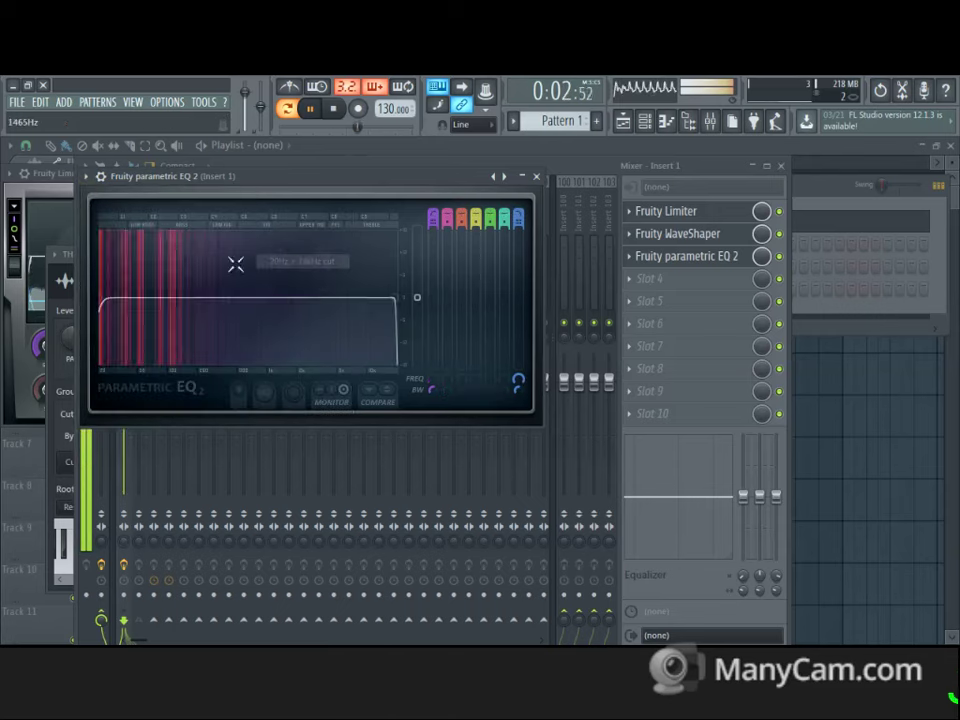
left_click_drag(110, 302, 114, 299)
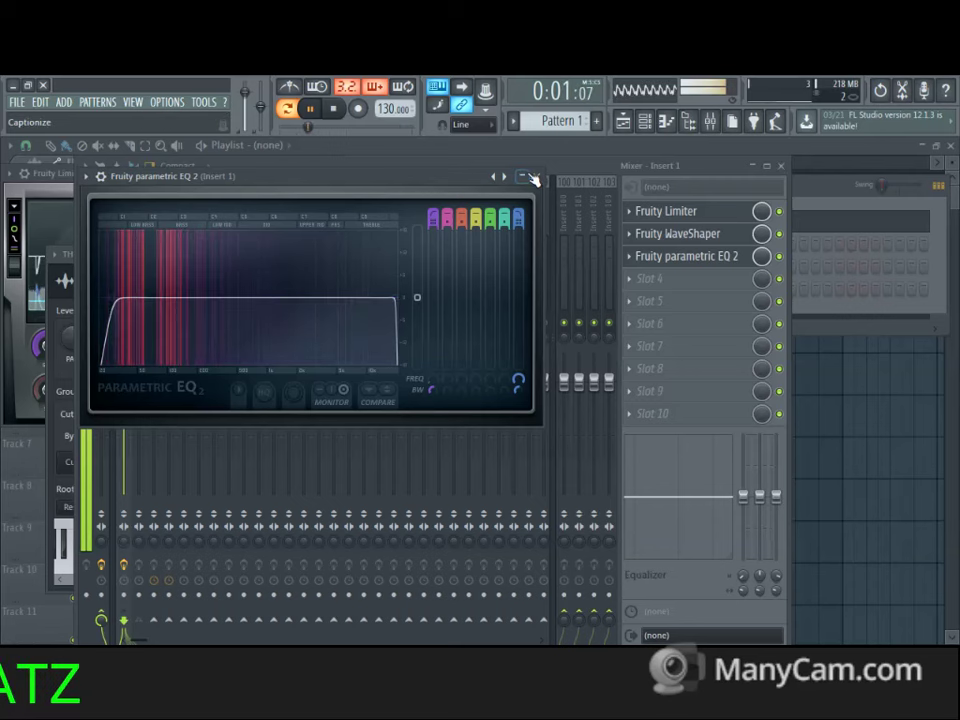
left_click(536, 176)
- Load Fruity Blood Overdrive into the first effect slot of mixer track Insert 2 and raise its PreAmp
left_click(140, 215)
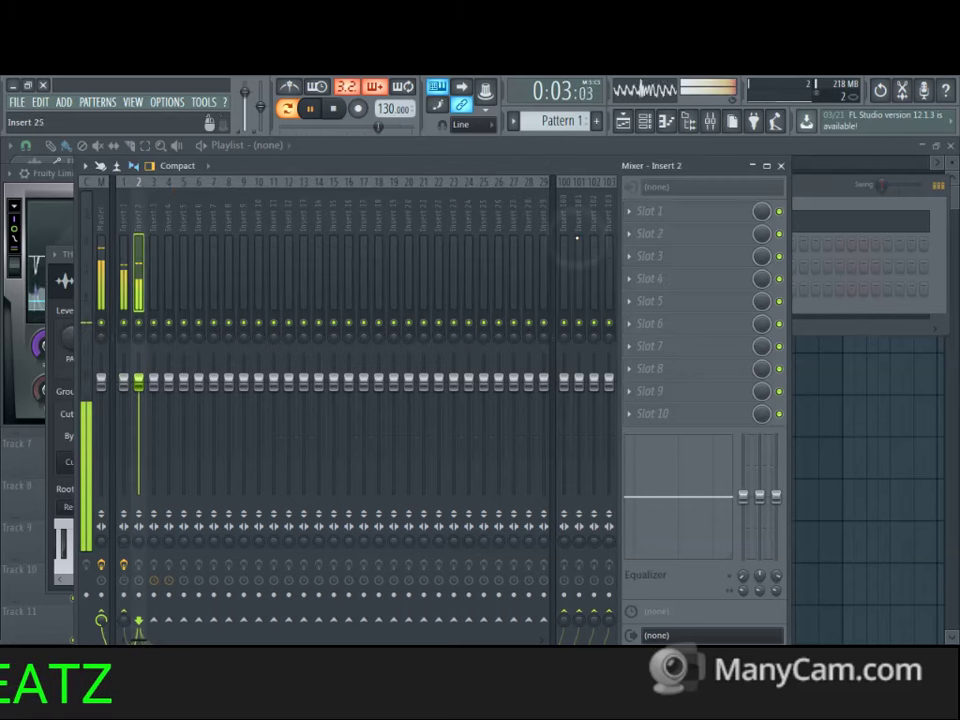
left_click(632, 212)
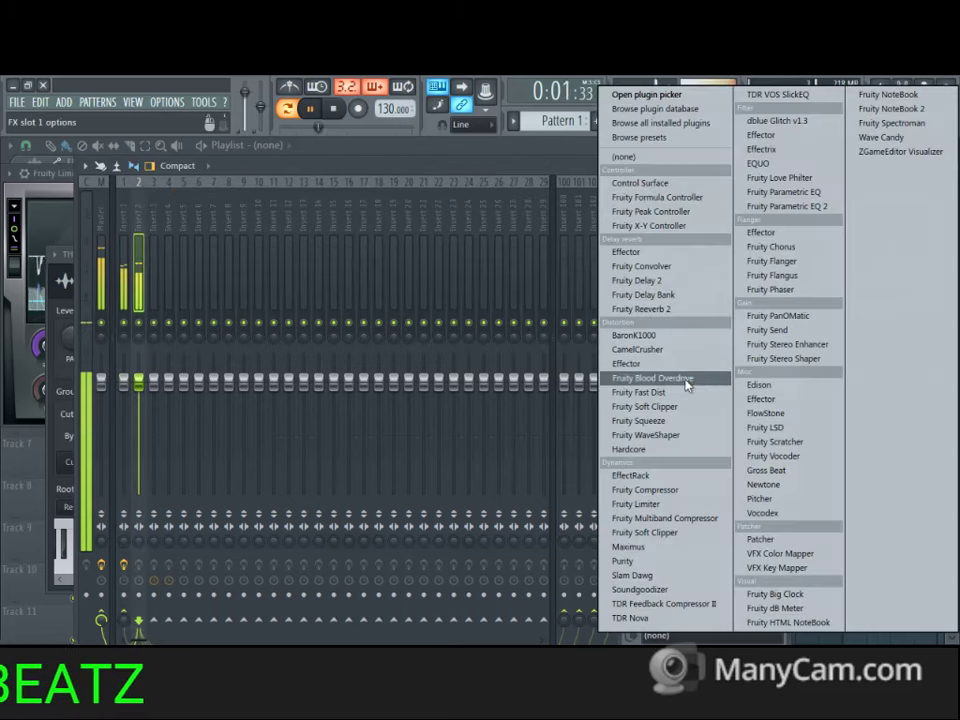
left_click(652, 378)
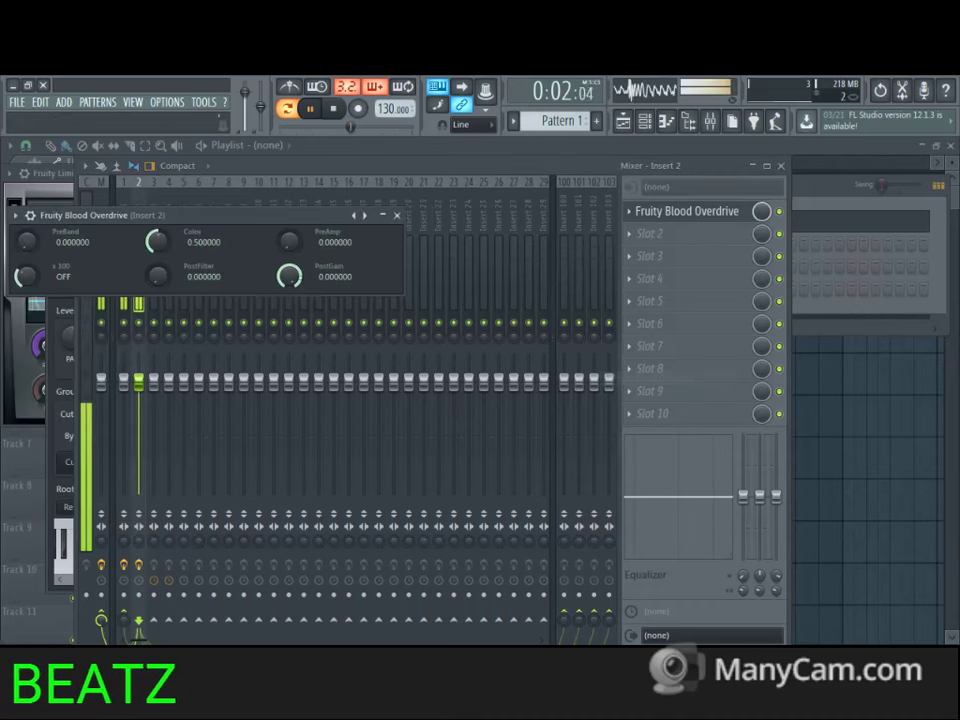
left_click_drag(289, 241, 289, 212)
- Add a THRAX Kick (1) hit on step 3 and a matching C#5 note on step 3 of the THRAX 808 pattern
left_click(862, 190)
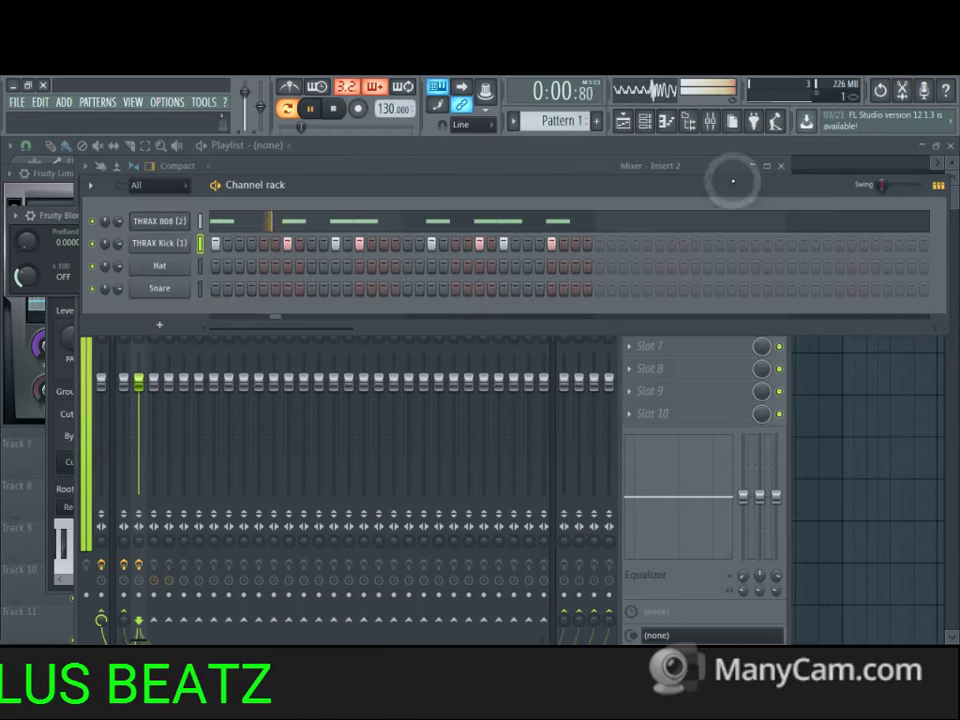
left_click(238, 243)
left_click(258, 220)
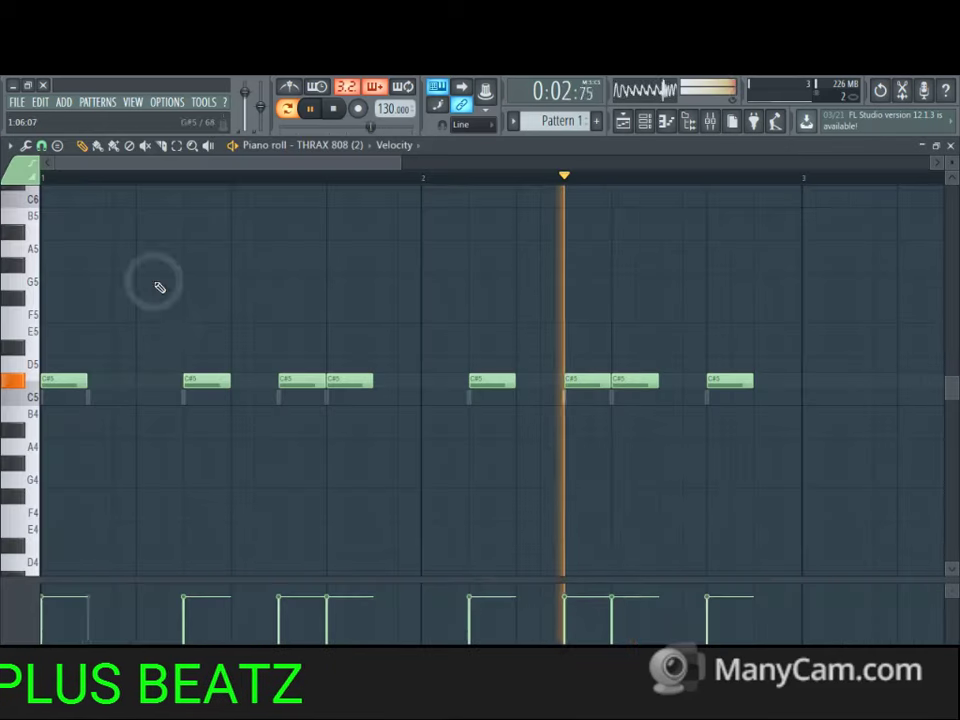
key("space")
left_click(93, 379)
- Raise the first 808 note of bar 1 by an octave to C#6 and play the pattern
left_click_drag(41, 367, 60, 424)
key("ctrl+Up")
key("space")
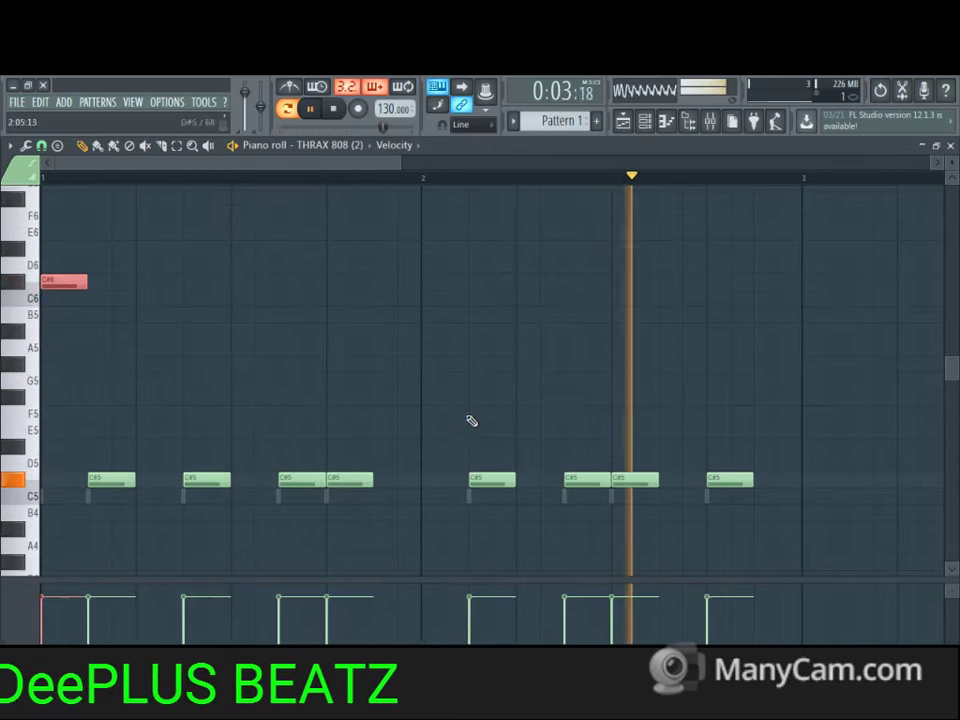
- Move the 808 notes on step 13 of bar 1 and step 3 of bar 2 up to D5, and close the piano roll
left_click_drag(354, 481, 358, 463)
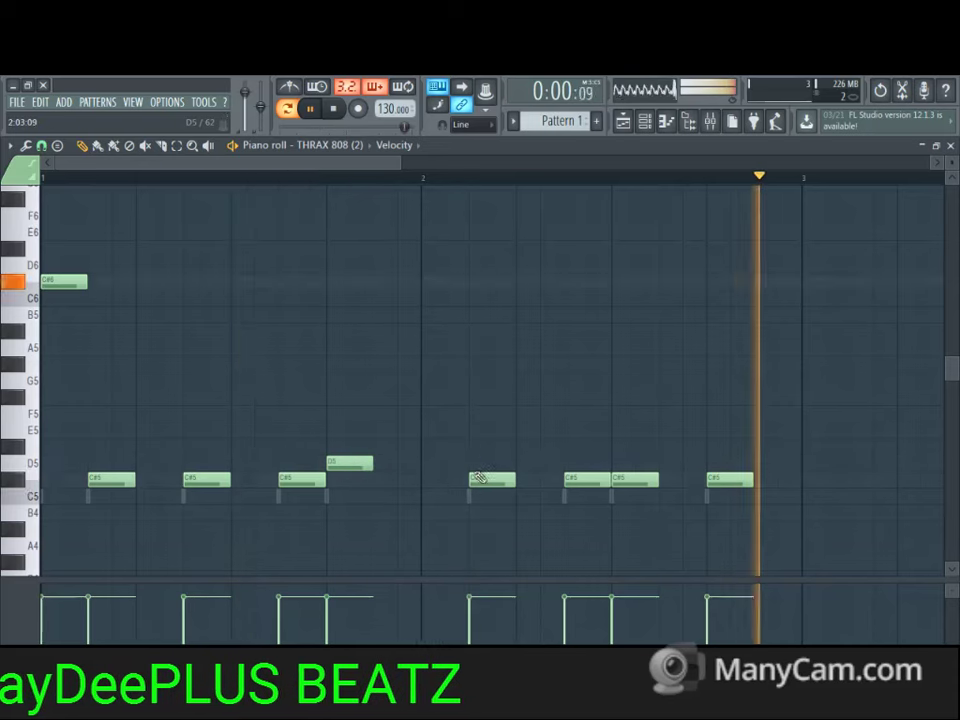
left_click_drag(476, 476, 477, 460)
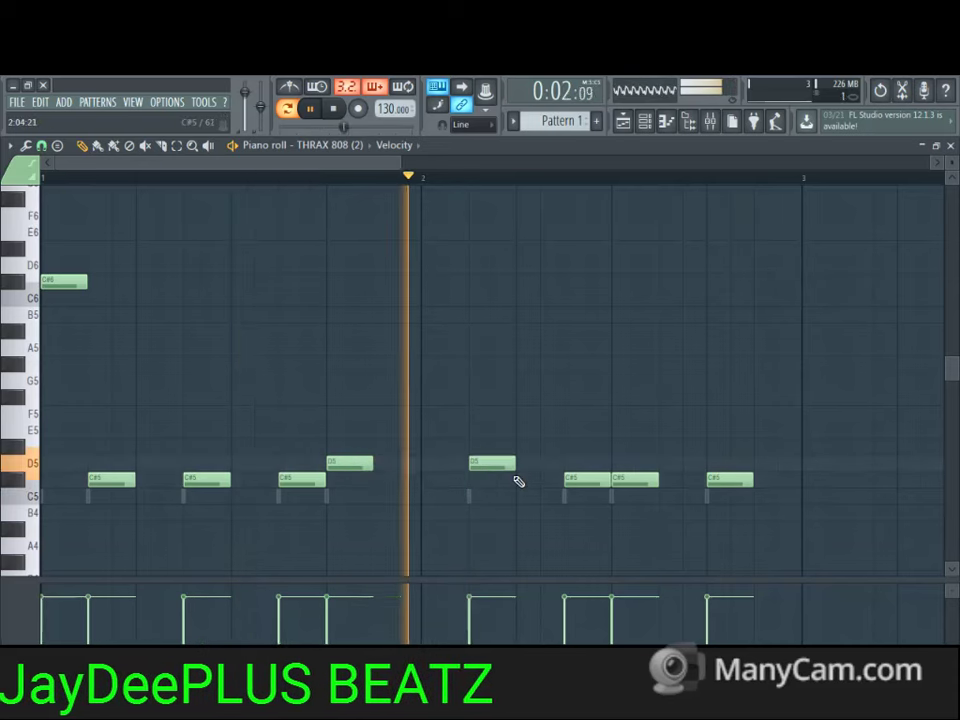
left_click(949, 145)
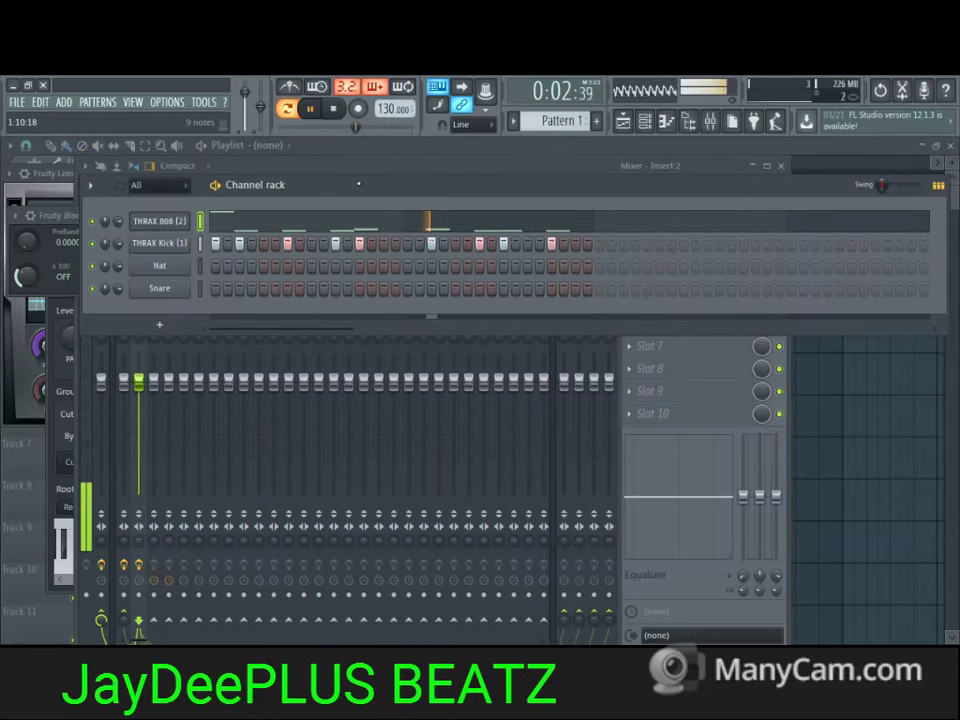
- Reshape the upper curve half of Insert 1's WaveShaper and set its point 1 to 2 tension to 26.5%
left_click(163, 243)
left_click(160, 221)
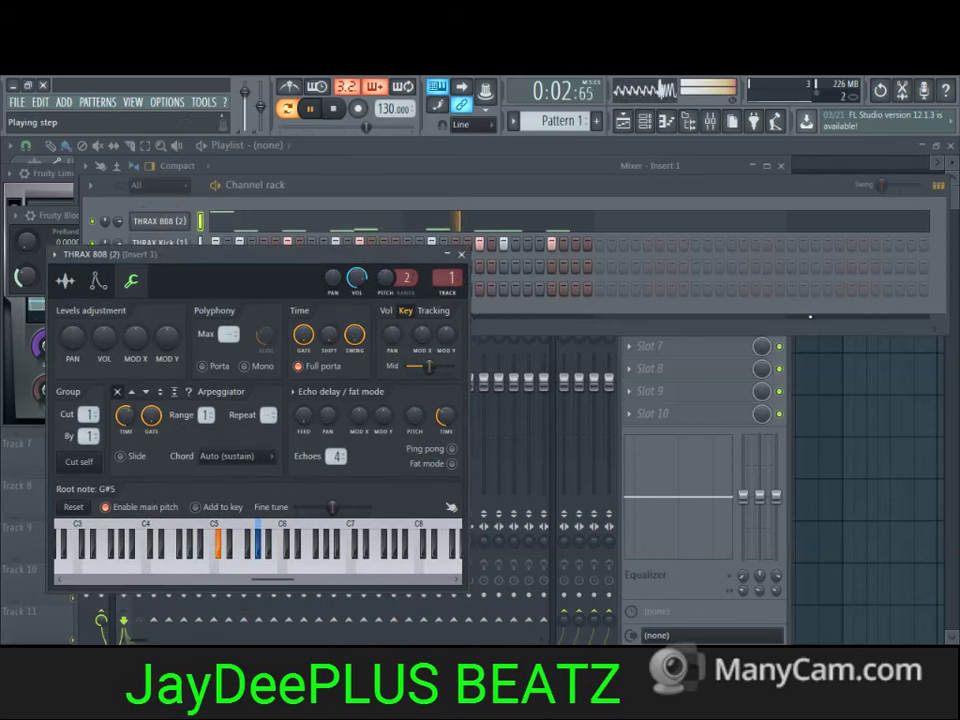
left_click(786, 350)
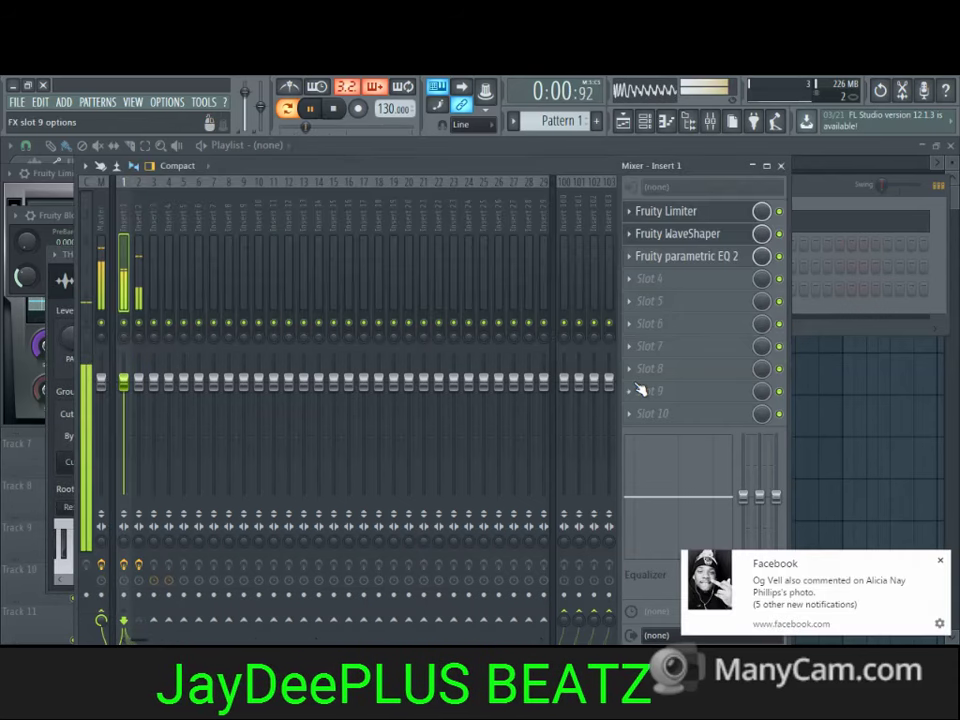
left_click(940, 563)
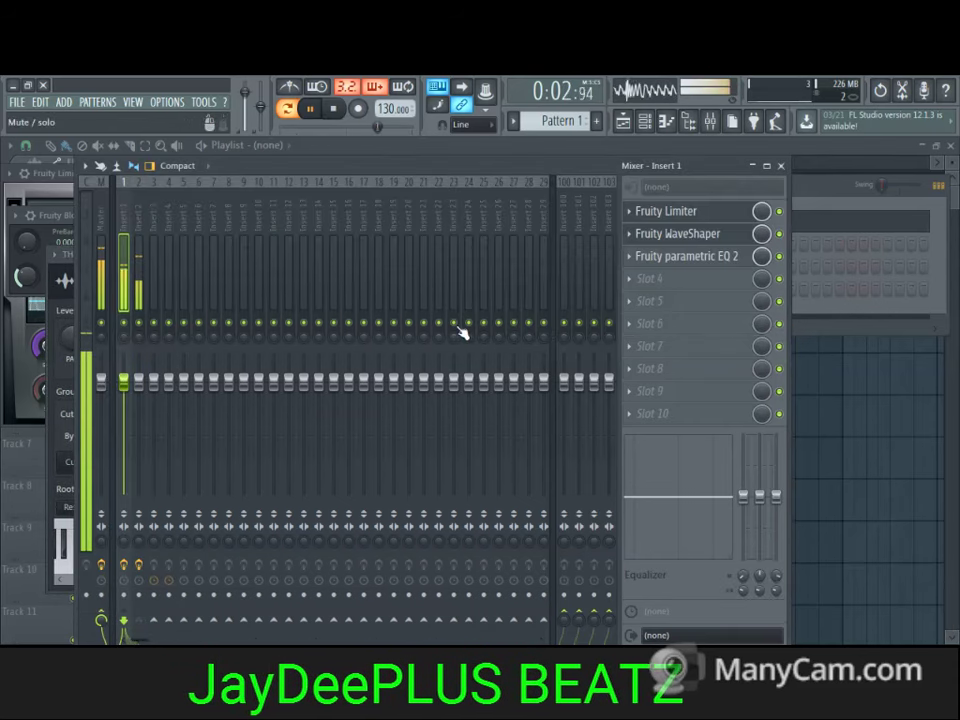
left_click(668, 236)
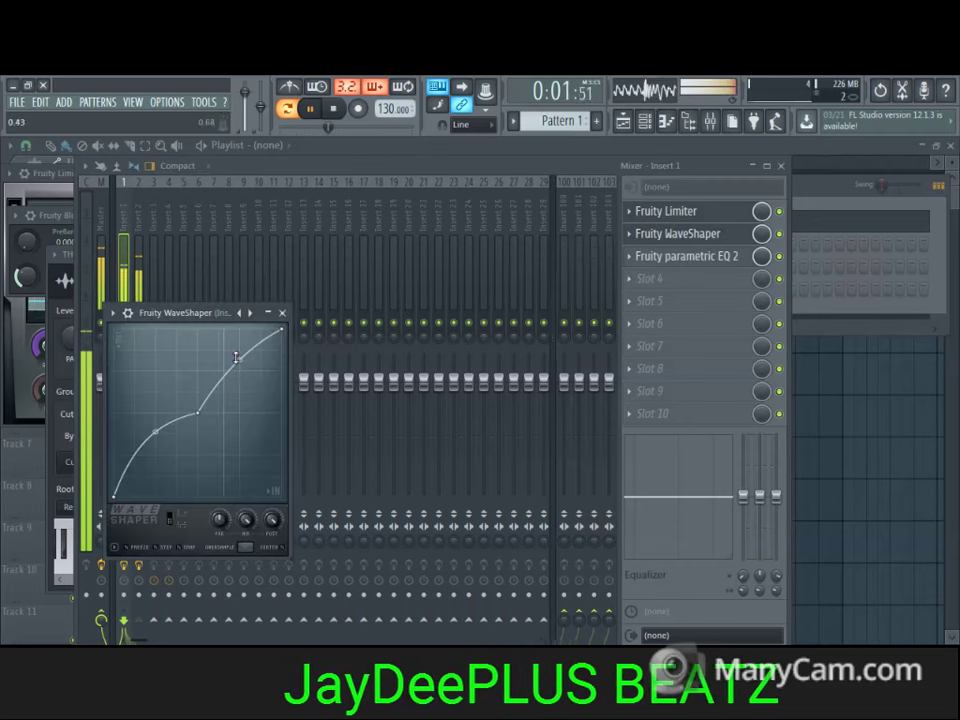
left_click_drag(236, 358, 240, 402)
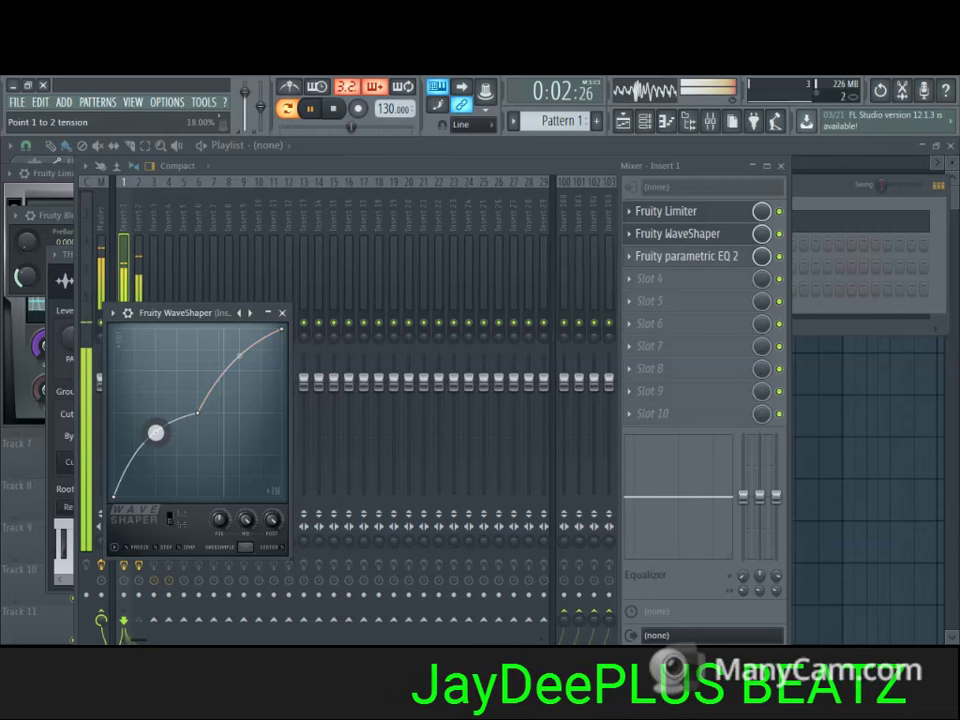
left_click_drag(156, 432, 156, 420)
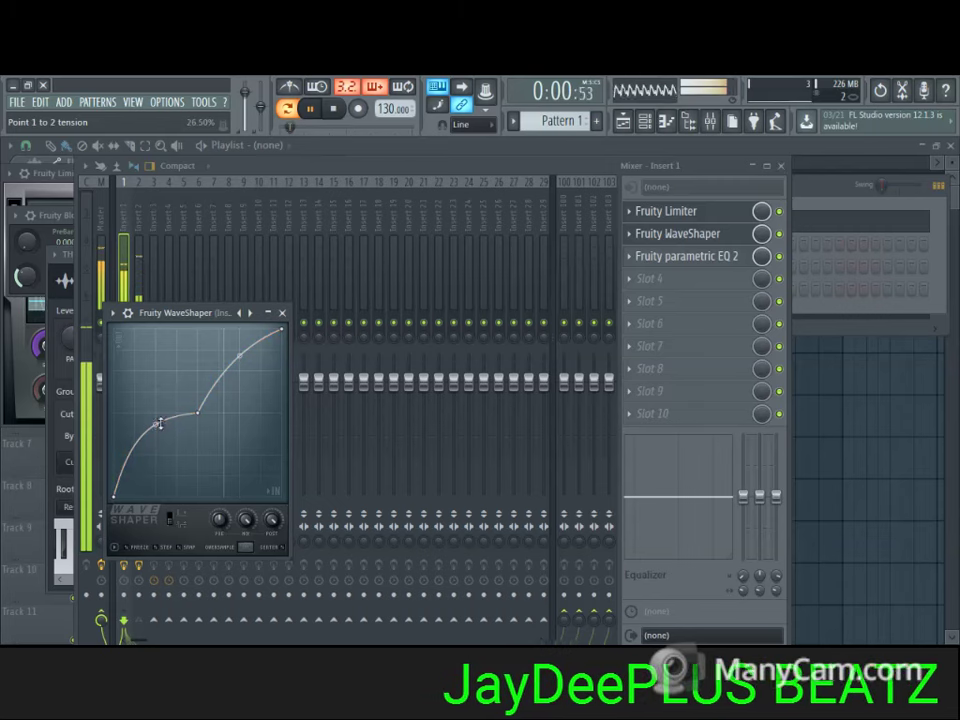
- Examine the WaveShaper curve and the Fruity Limiter's compression display on Insert 1 while the pattern plays
left_click(697, 218)
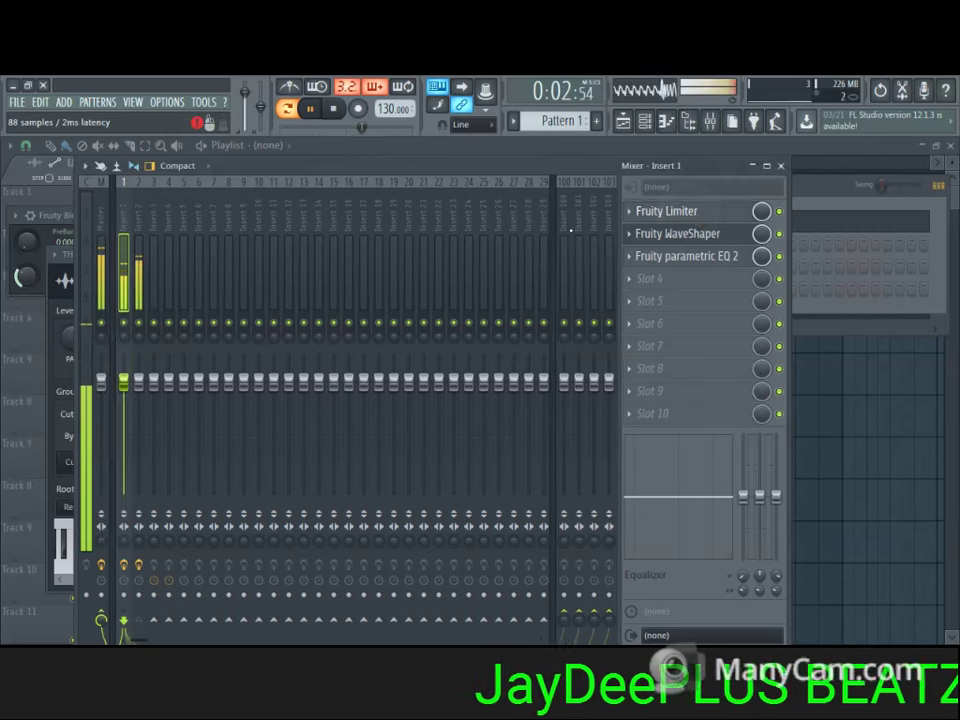
left_click(652, 236)
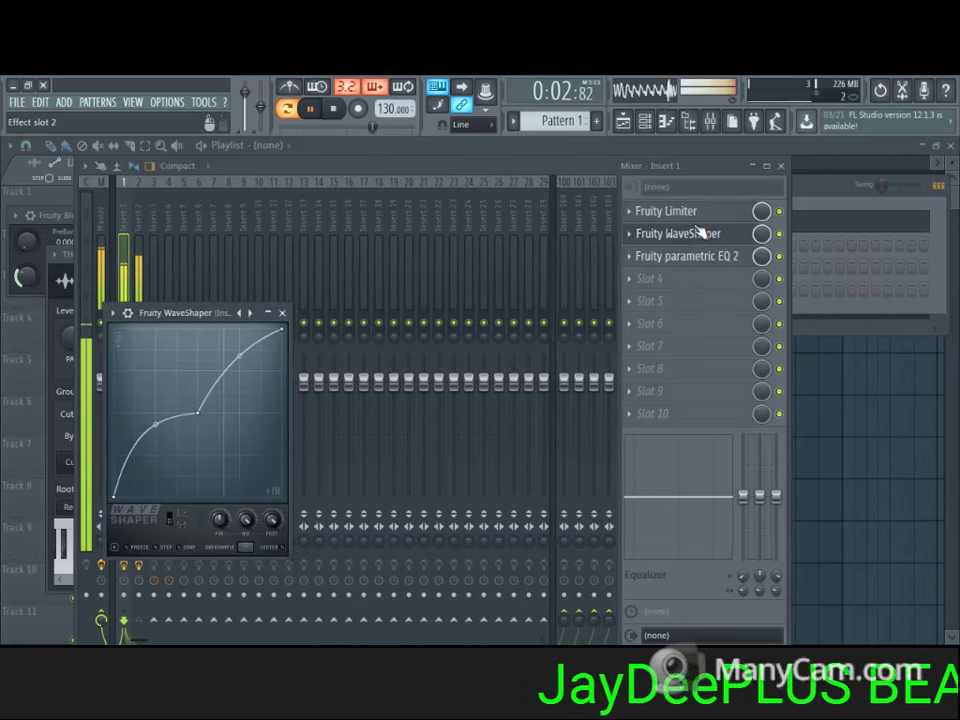
left_click(697, 214)
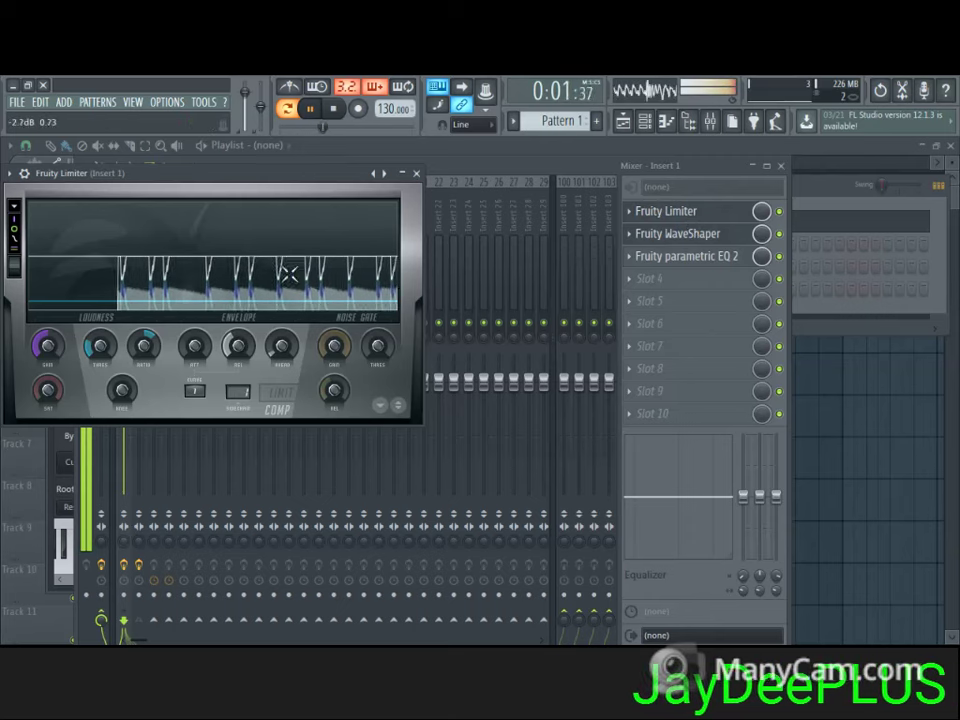
mouse_move(334, 293)
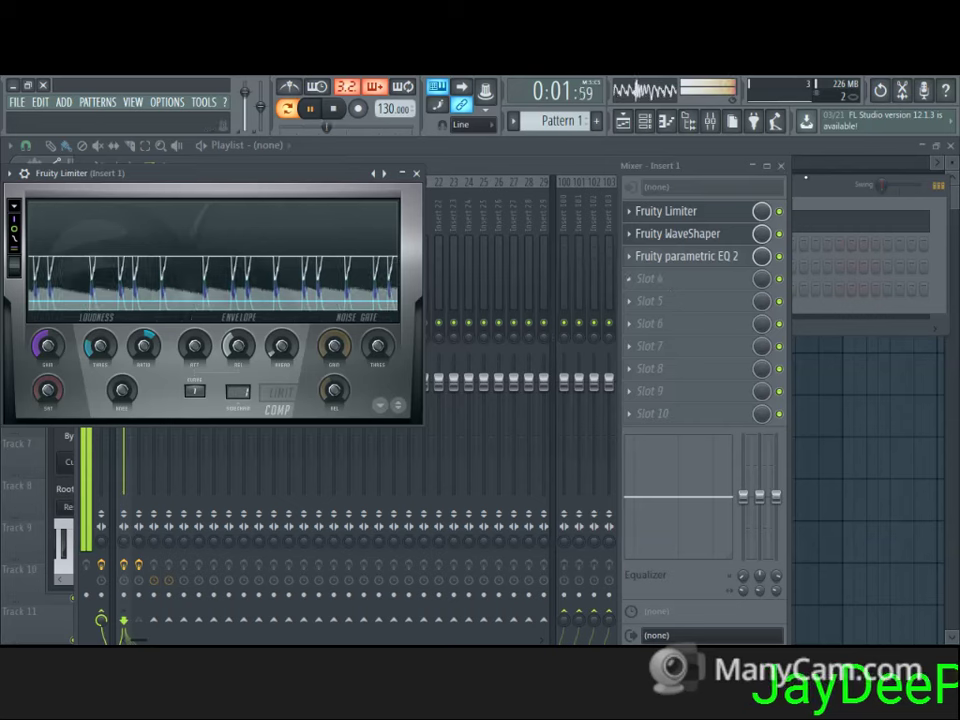
- Bypass and re-enable the Limiter, WaveShaper and parametric EQ 2 on Insert 1 to compare the 808's sound
left_click(779, 211)
left_click(779, 233)
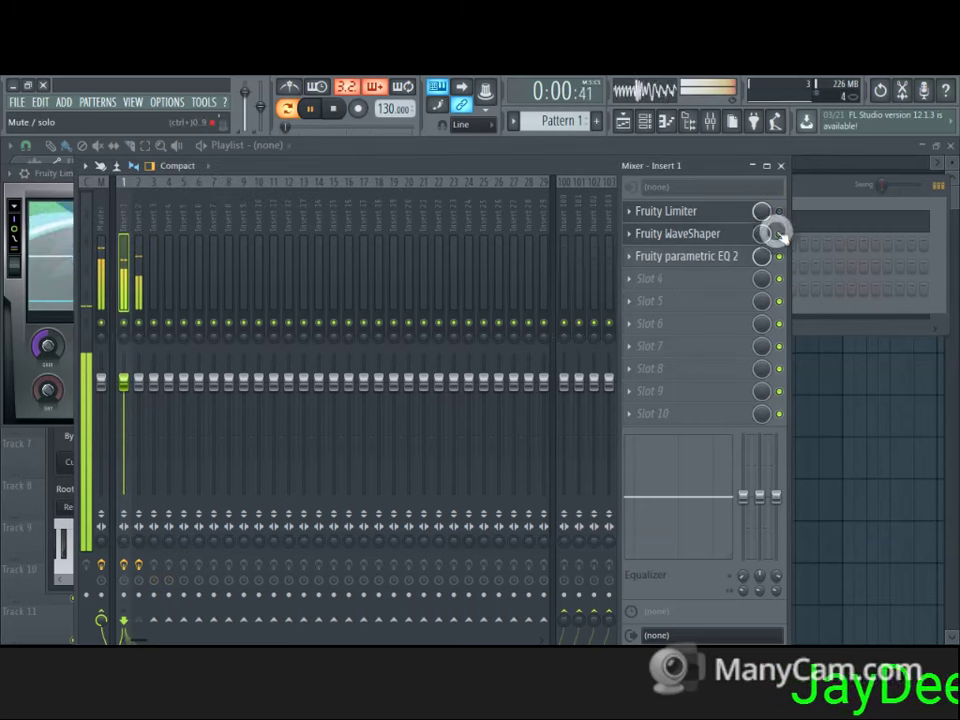
left_click(779, 256)
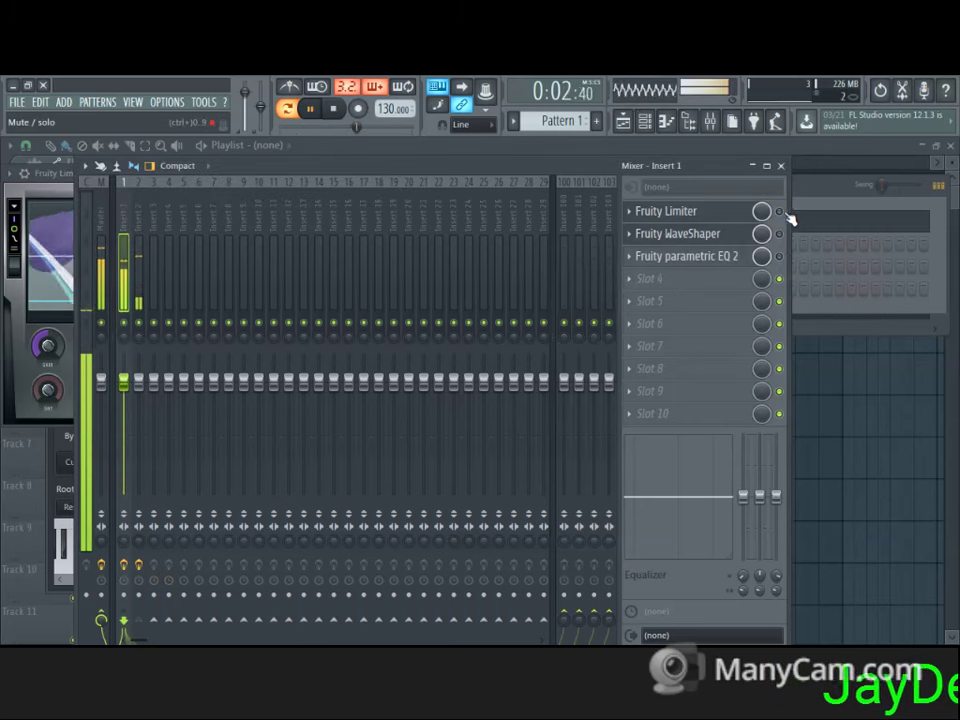
left_click(779, 211)
left_click(779, 233)
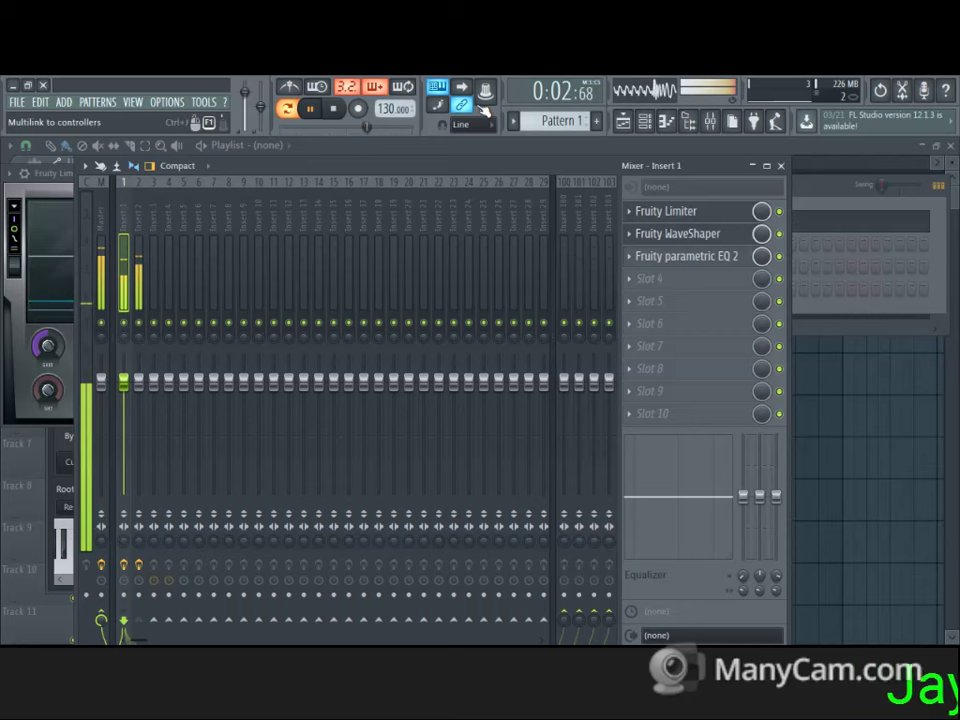
- Stop playback and replace the Hat channel in the channel rack with the reFX Nexus instrument
left_click_drag(434, 160, 463, 157)
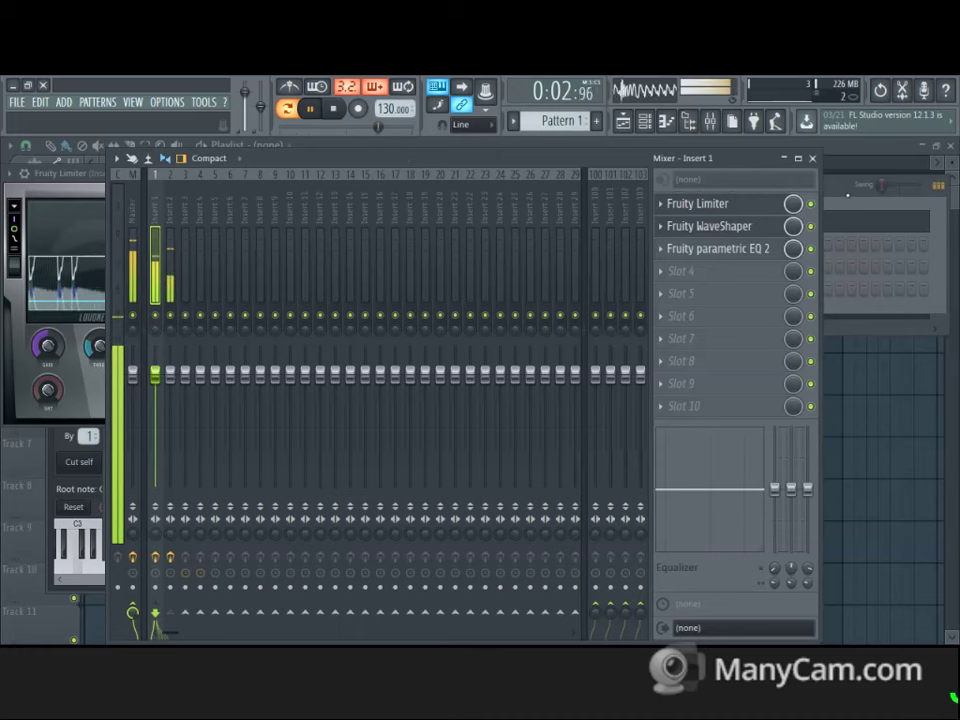
key("F6")
key("space")
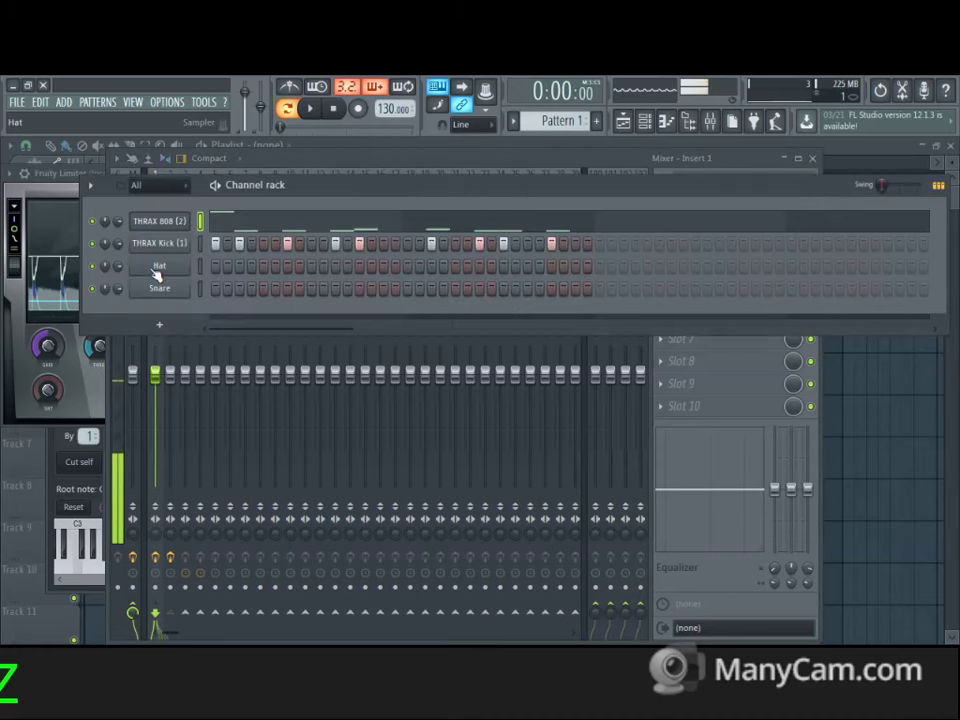
right_click(157, 275)
mouse_move(250, 353)
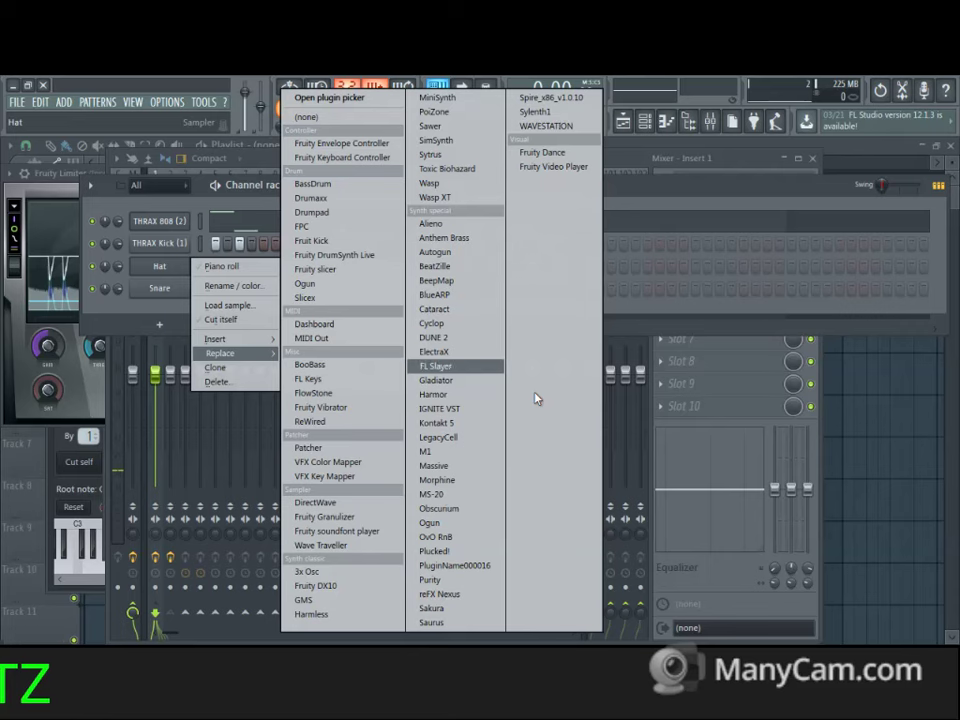
left_click(486, 594)
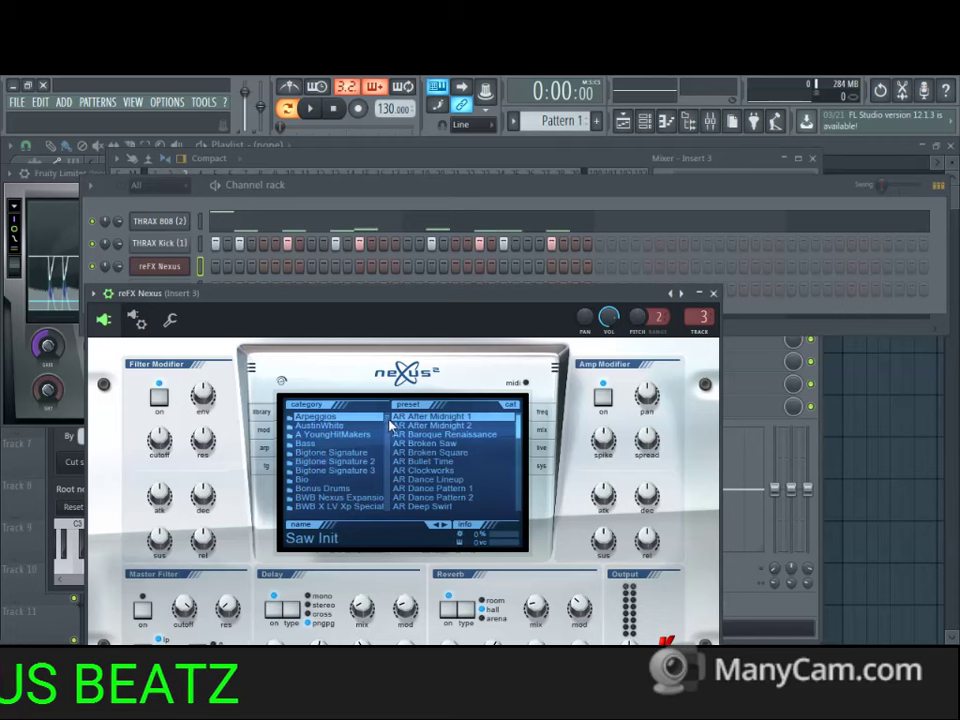
- Load the PN Ballad Grand Piano preset from the Piano category in Nexus and return to the channel rack
scroll(390, 440, "down", 20)
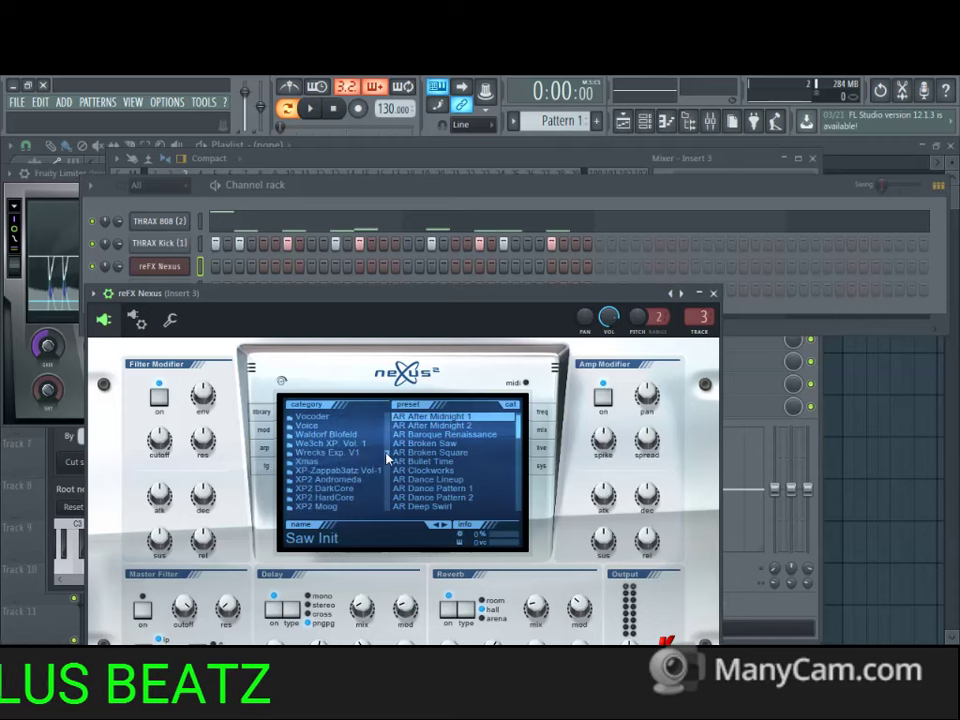
scroll(388, 455, "up", 10)
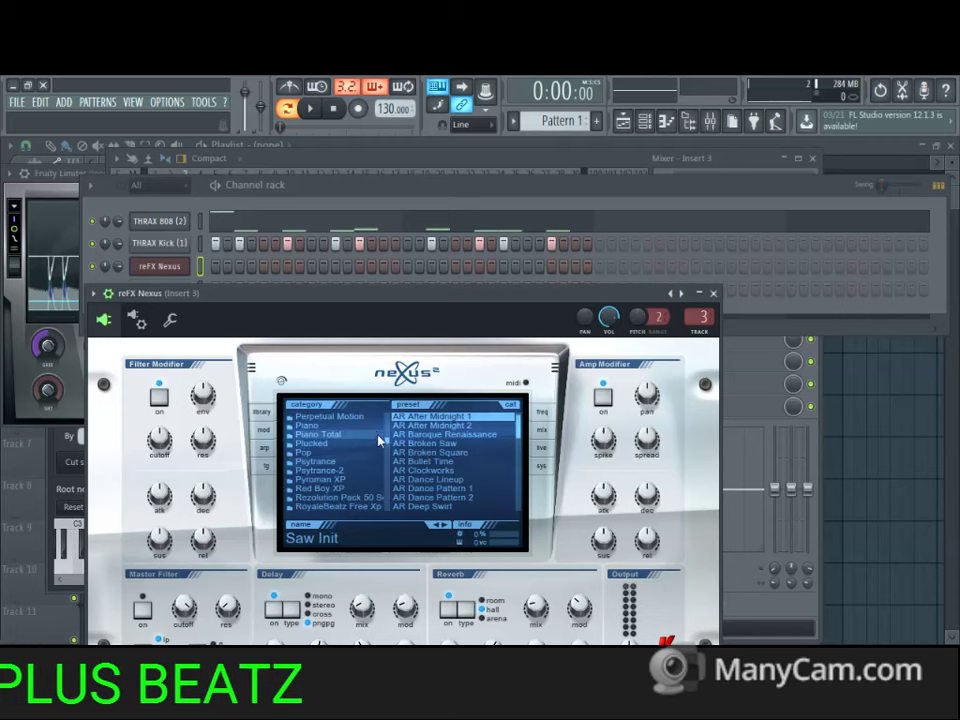
left_click(377, 426)
left_click(437, 452)
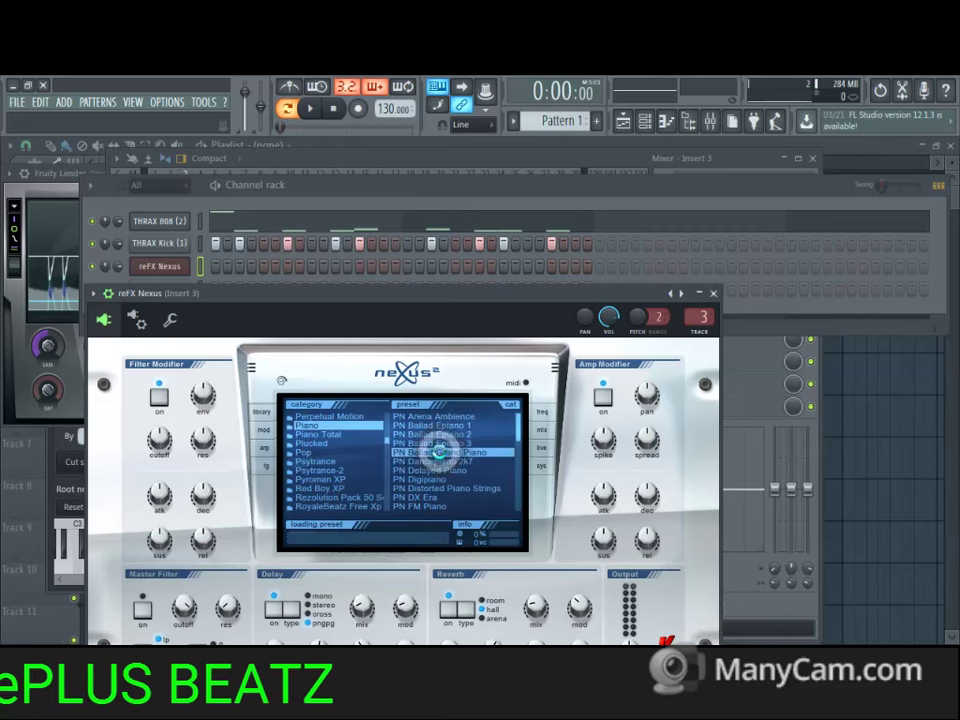
left_click(424, 200)
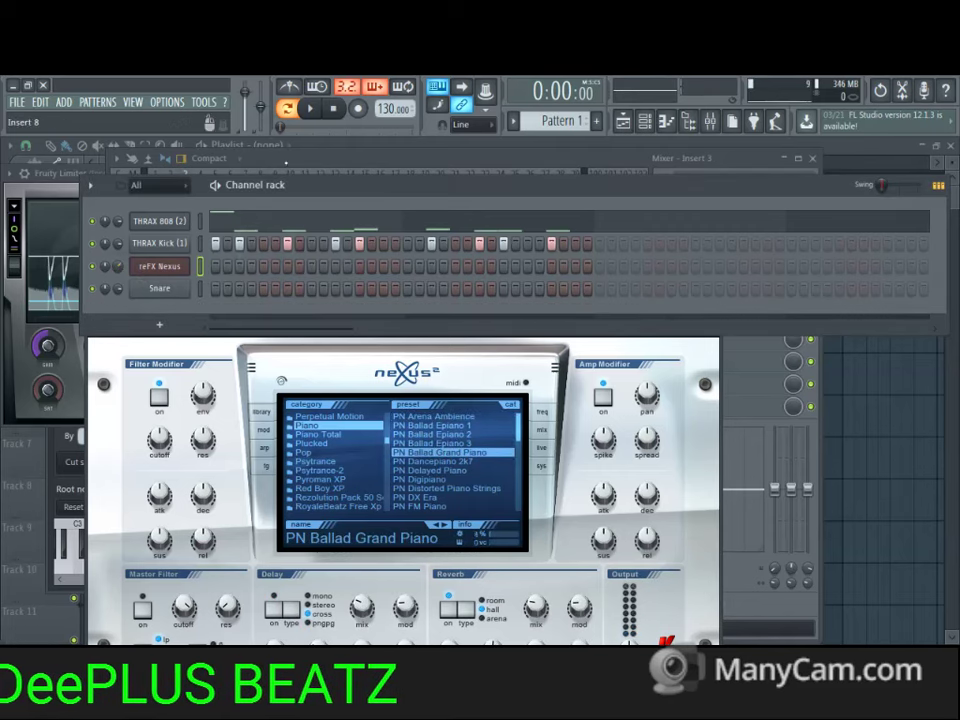
- Inspect the effect slots of the Master and Insert 1 mixer tracks during playback and return to the channel rack
left_click(286, 162)
left_click(135, 205)
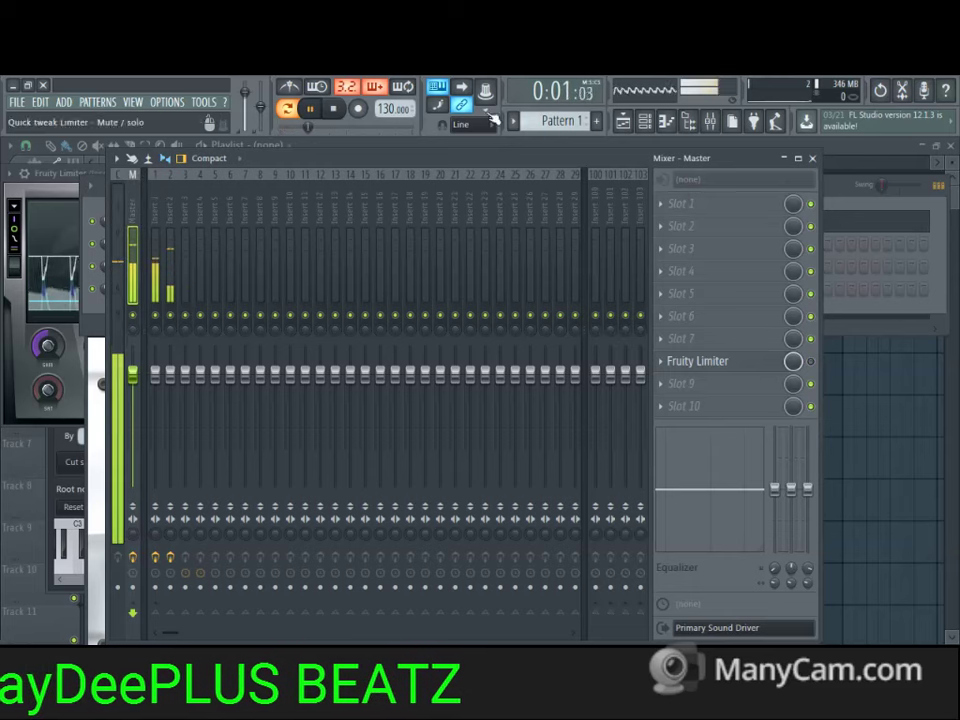
left_click(155, 213)
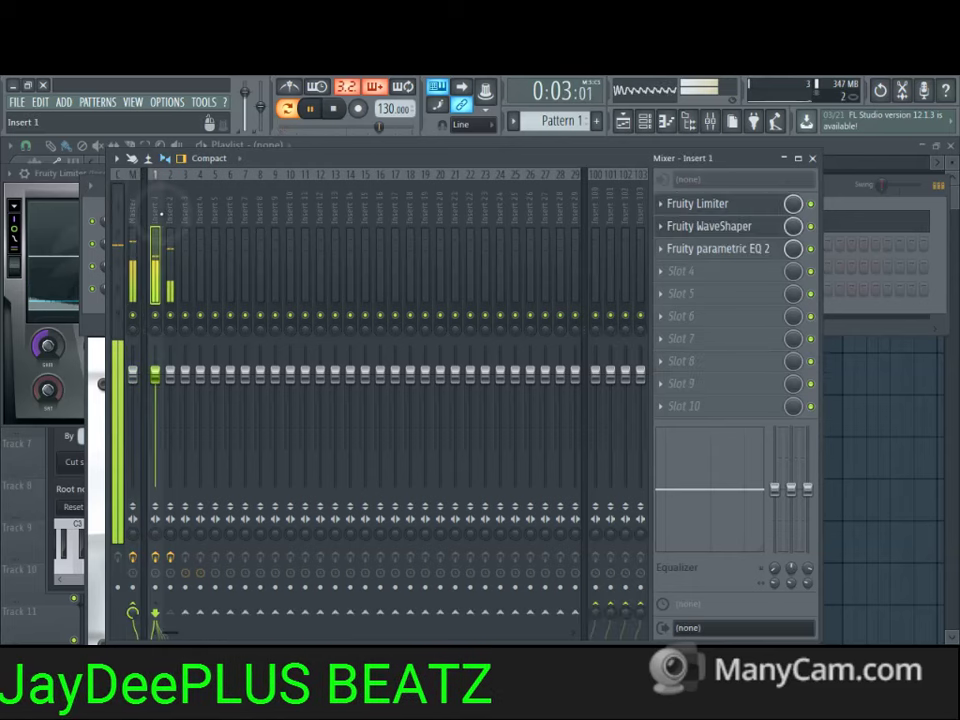
left_click(842, 196)
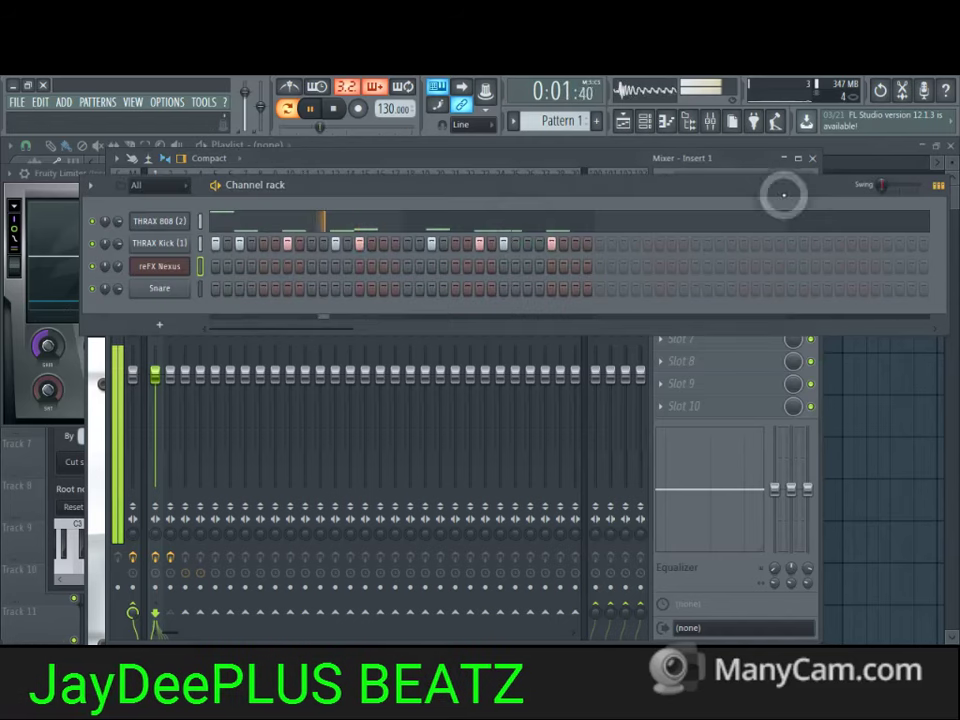
- Open the reFX Nexus piano roll, stop playback and draw an A5 note at the start of bar 1
right_click(166, 272)
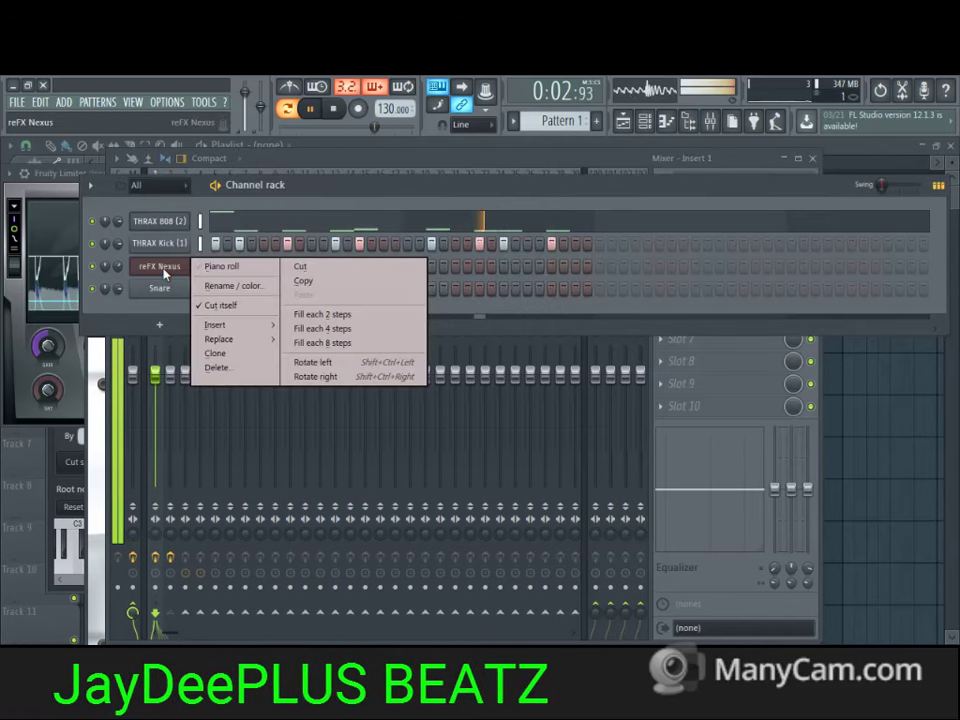
left_click(221, 266)
key("space")
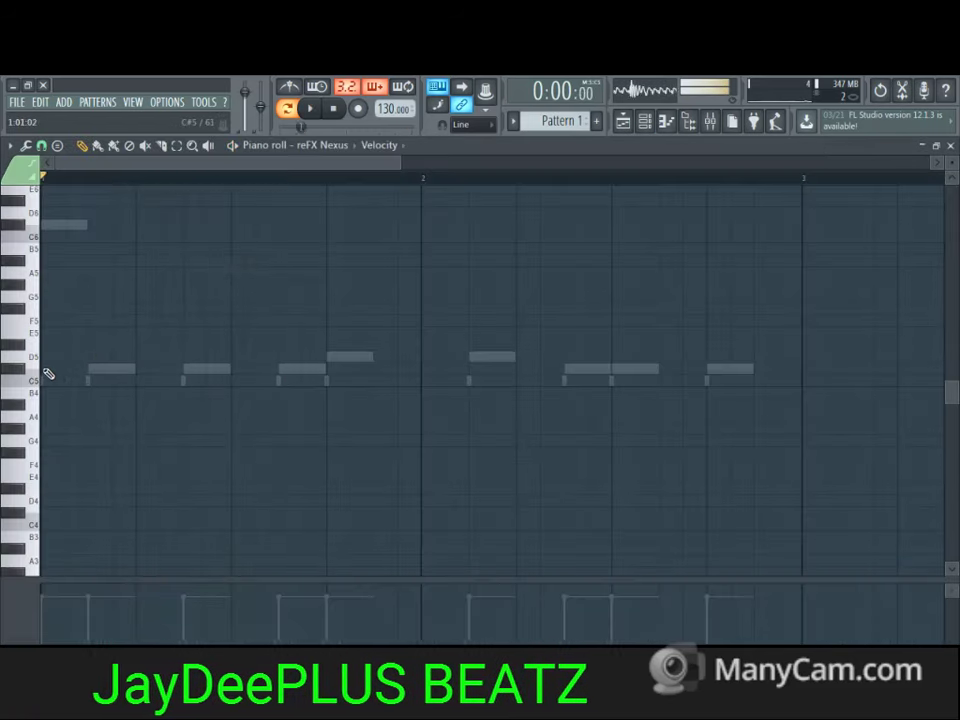
left_click(44, 368)
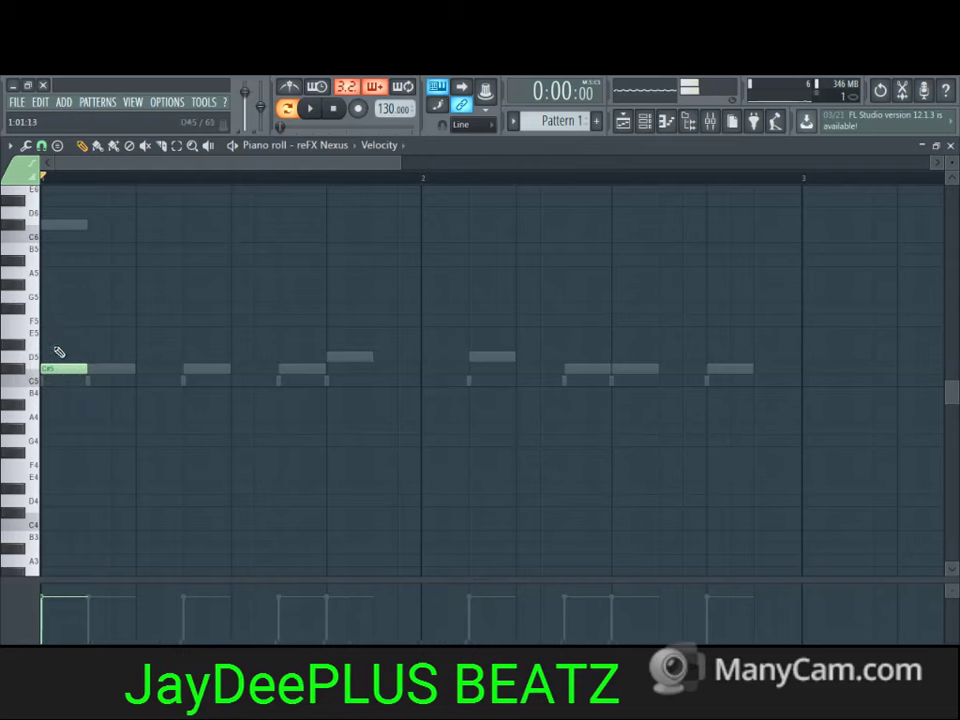
left_click_drag(54, 366, 48, 285)
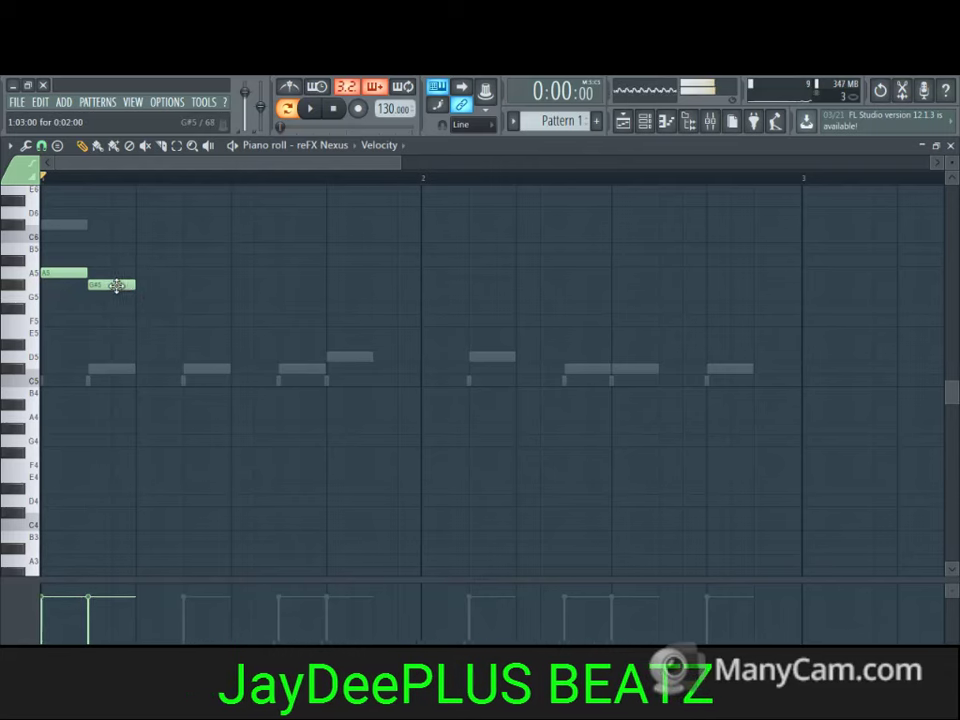
- Add an E5 note at 1:05 and a D#5 note at 1:09, auditioning them with the pattern
left_click_drag(117, 286, 144, 338)
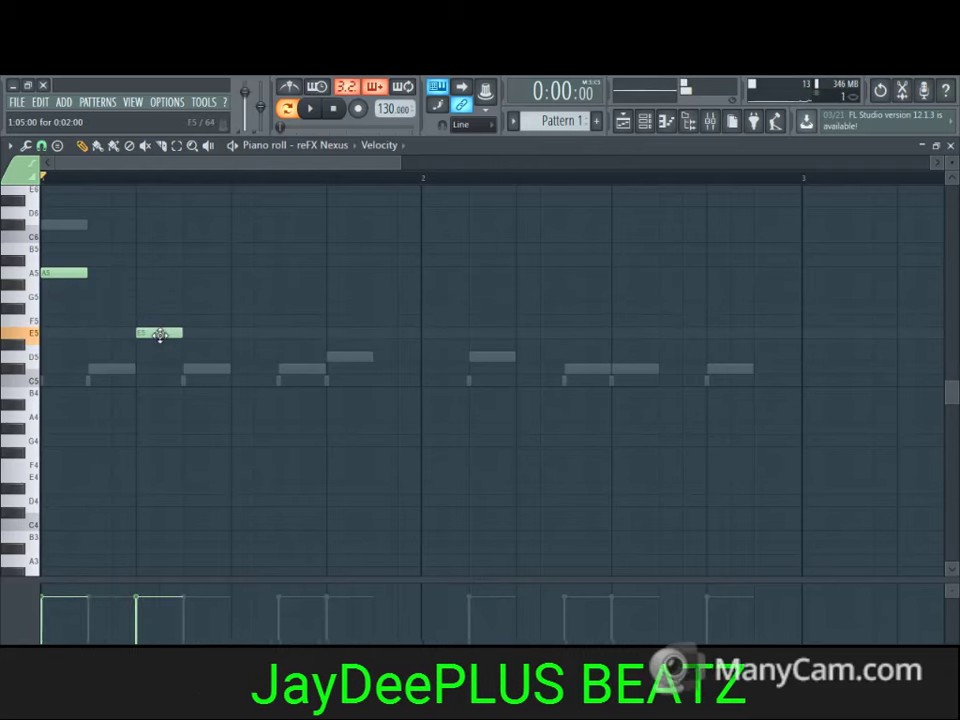
key("space")
mouse_move(160, 333)
left_mouse_down()
mouse_move(158, 348)
mouse_move(164, 330)
left_mouse_up()
key("space")
left_click(234, 344)
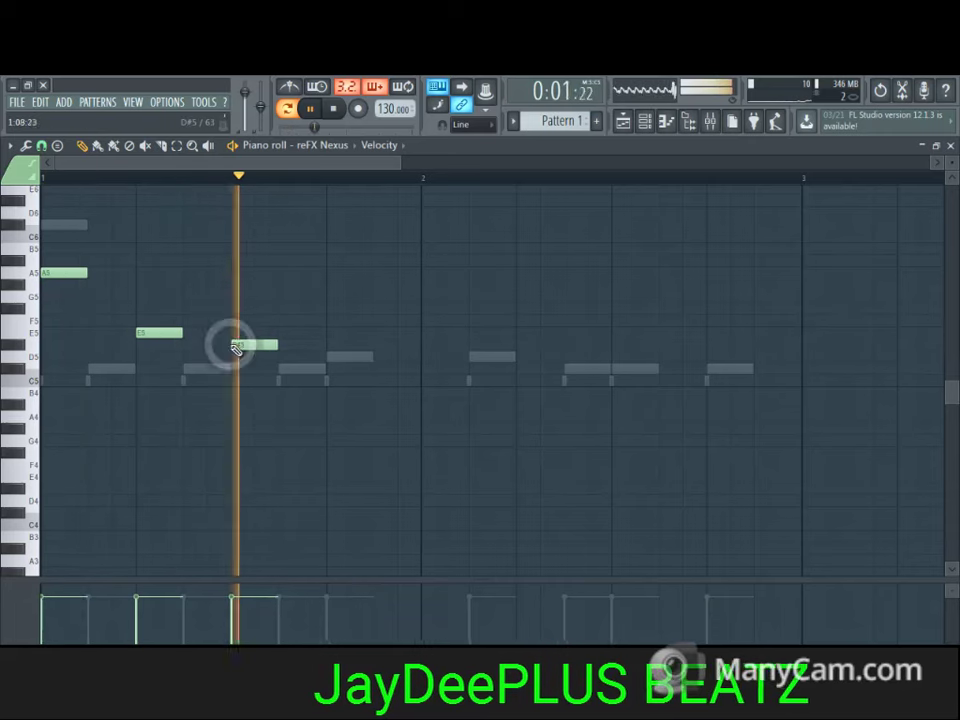
key("space")
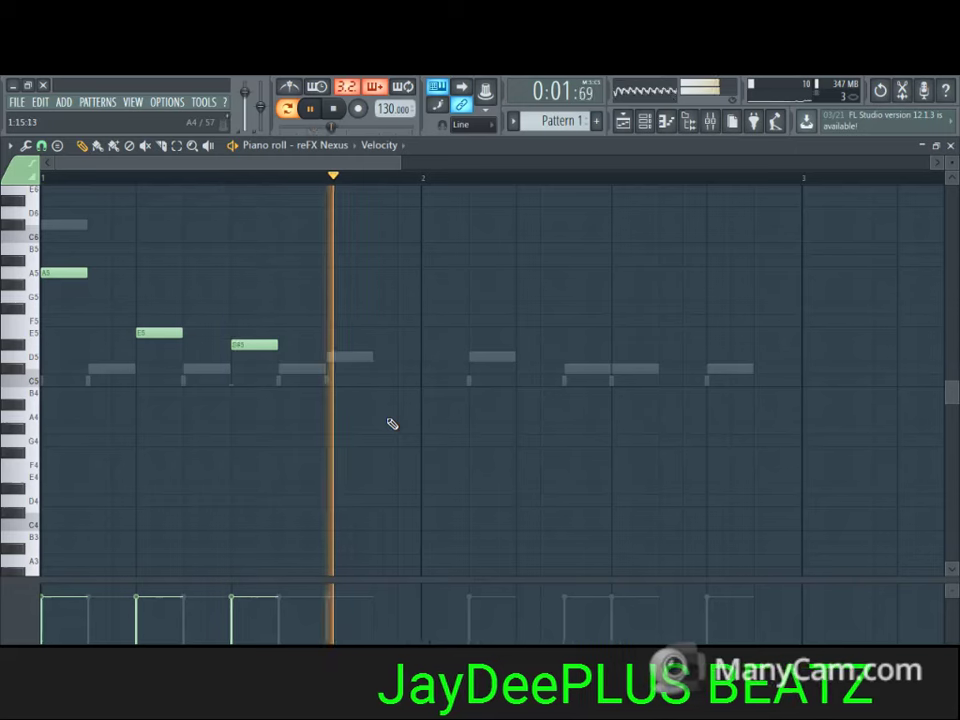
- Duplicate the three notes into bar 2 and try a G#5 note at 1:07 in bar 1
left_click_drag(385, 420, 455, 272)
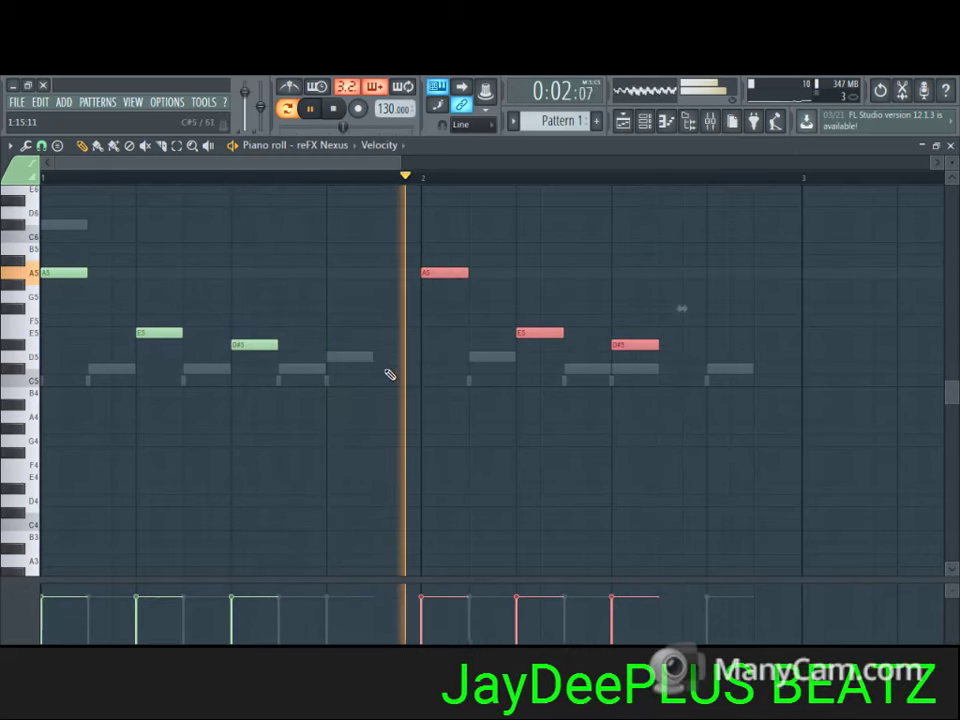
left_click(200, 298)
key("space")
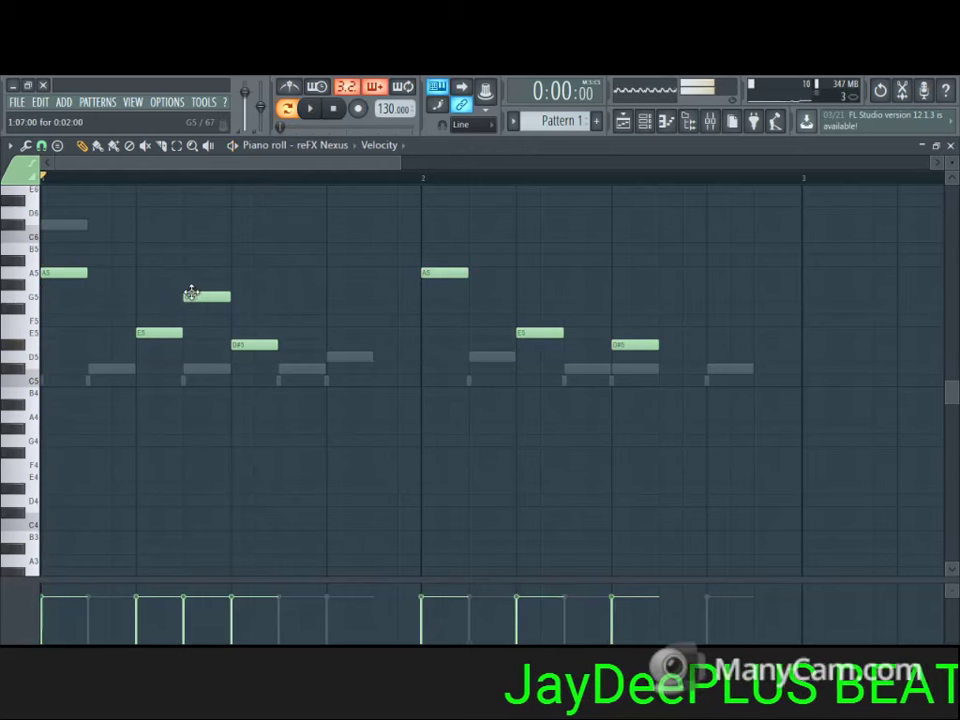
left_click_drag(191, 293, 191, 273)
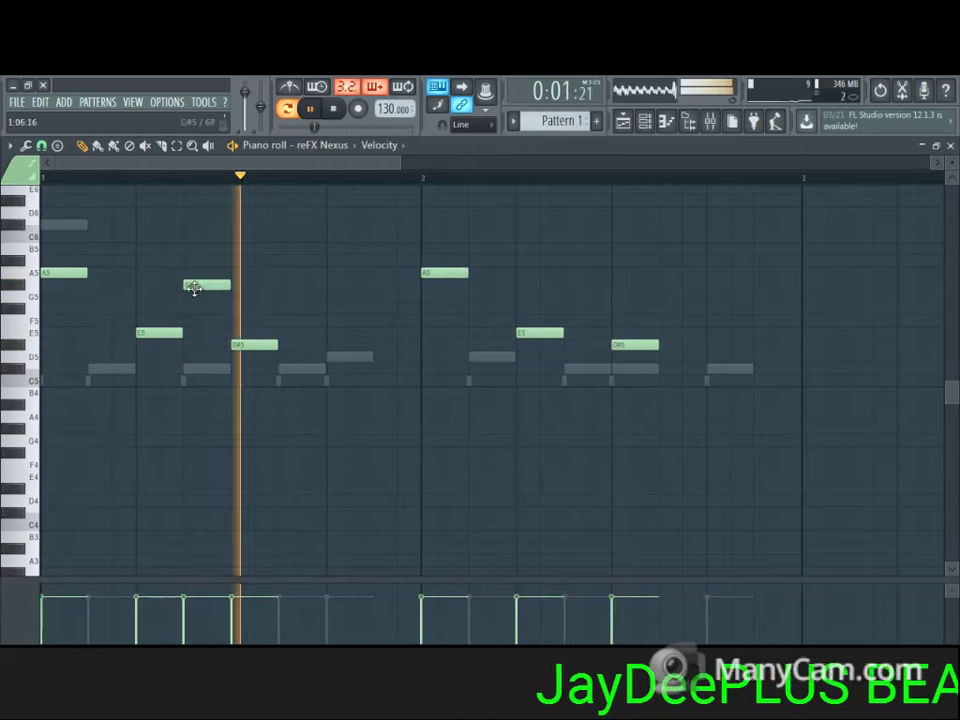
key("space")
- Remove the G#5 note, place C#5 at the start of bar 1, shift the A5 to 1:03 and audition the result
left_click_drag(189, 287, 43, 369)
key("space")
key("space")
key("space")
key("space")
key("space")
left_click_drag(80, 270, 122, 270)
key("space")
key("space")
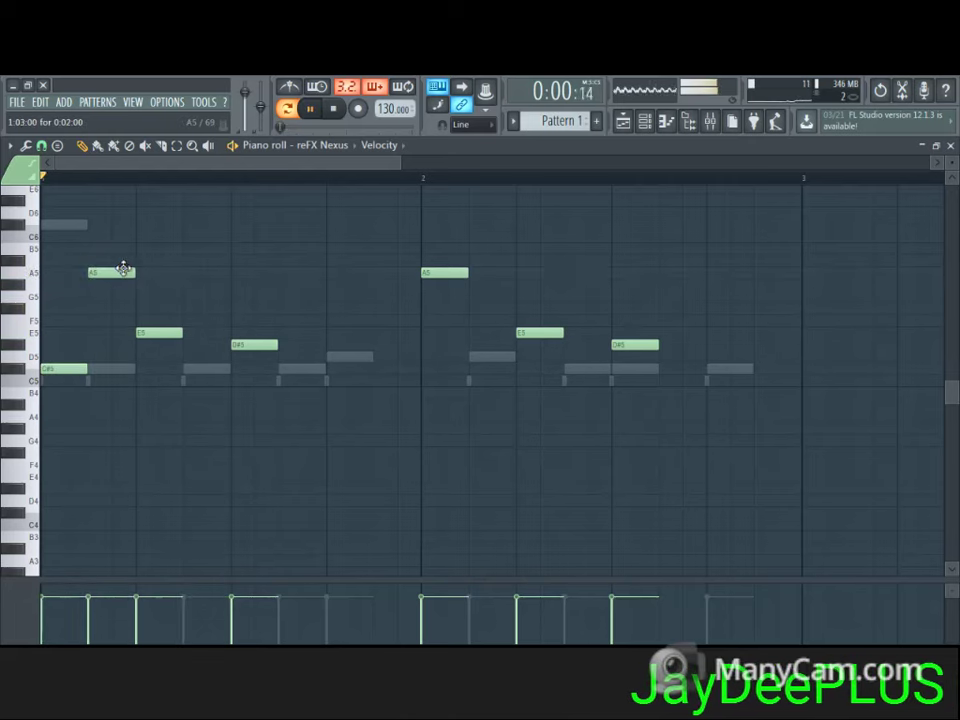
key("space")
key("space")
key("space")
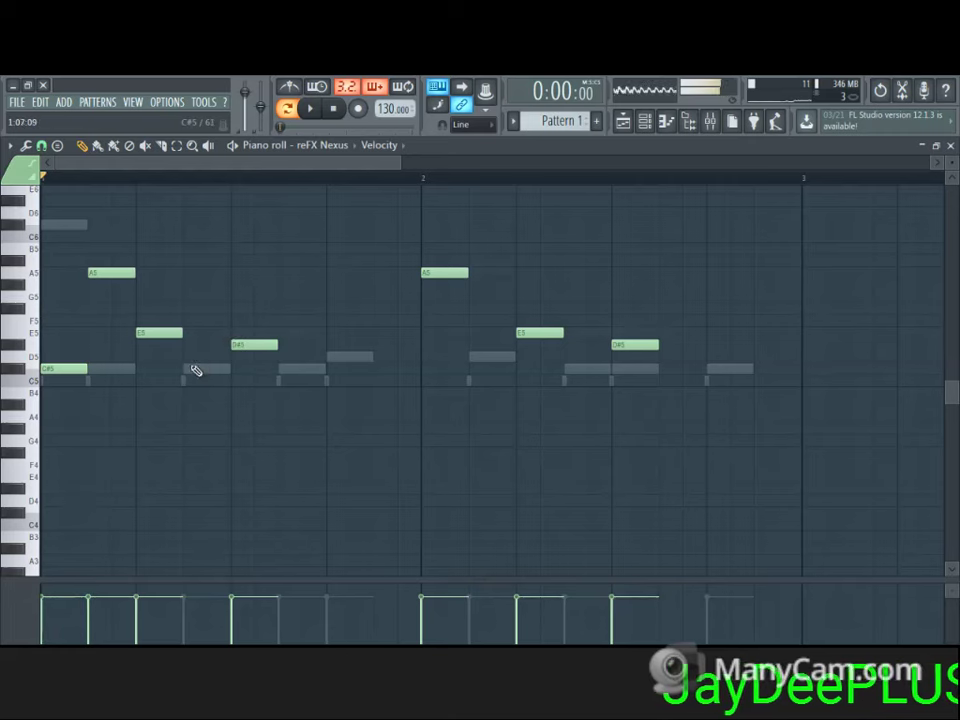
- Complete the bar 1 melody by alternating C#5 notes at 1:05, 1:09 and 1:13 with G#5, E5 and F#5
left_click_drag(160, 332, 160, 362)
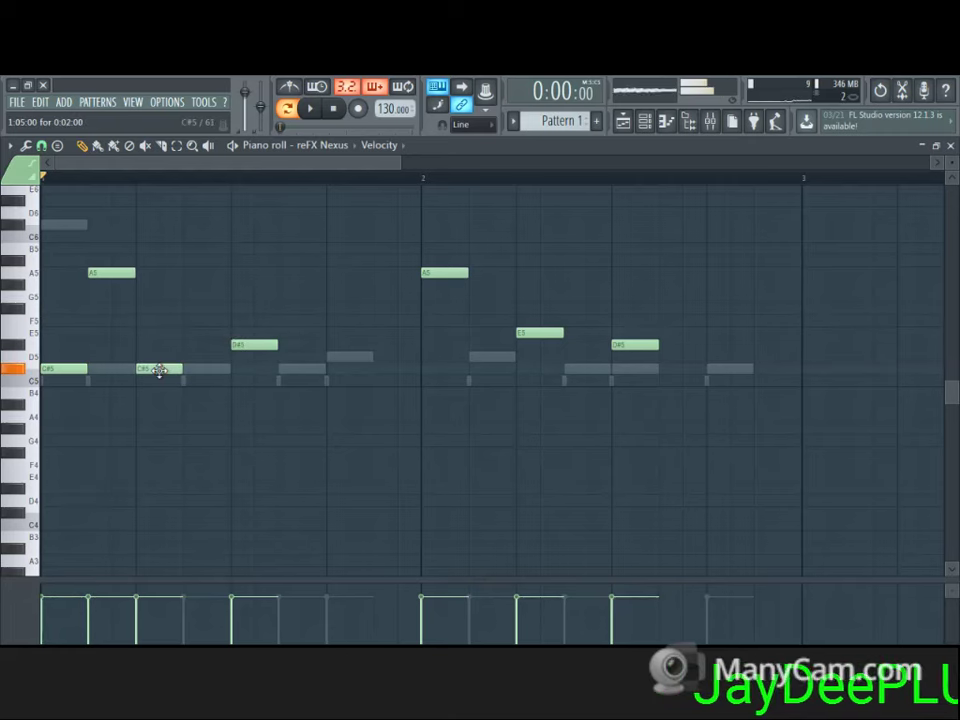
left_click(188, 286)
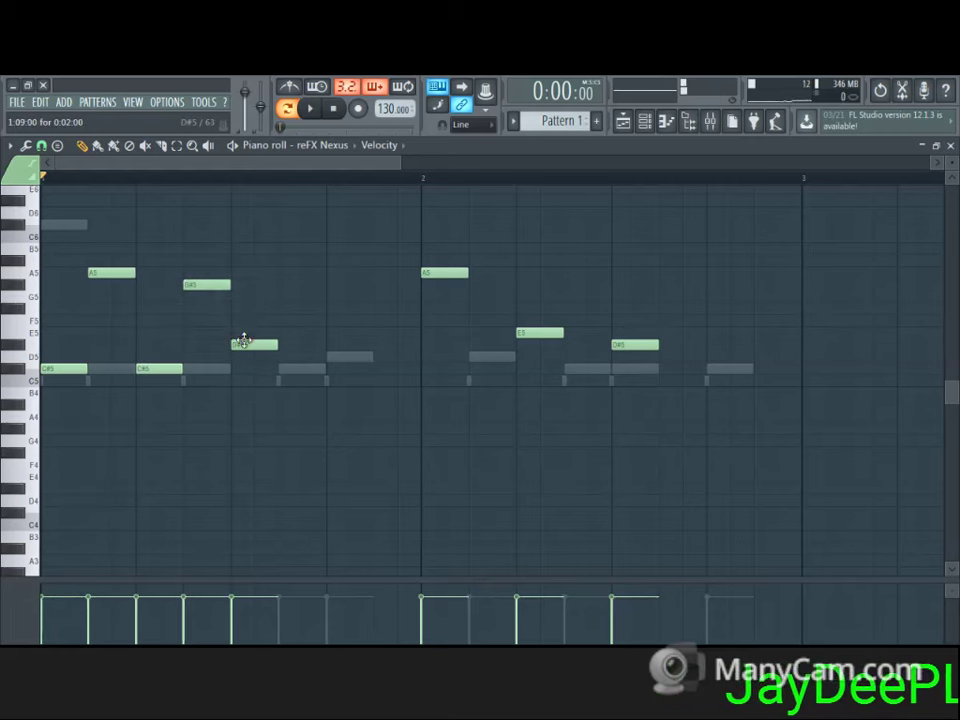
mouse_move(244, 340)
left_mouse_down()
mouse_move(244, 315)
mouse_move(246, 355)
left_mouse_up()
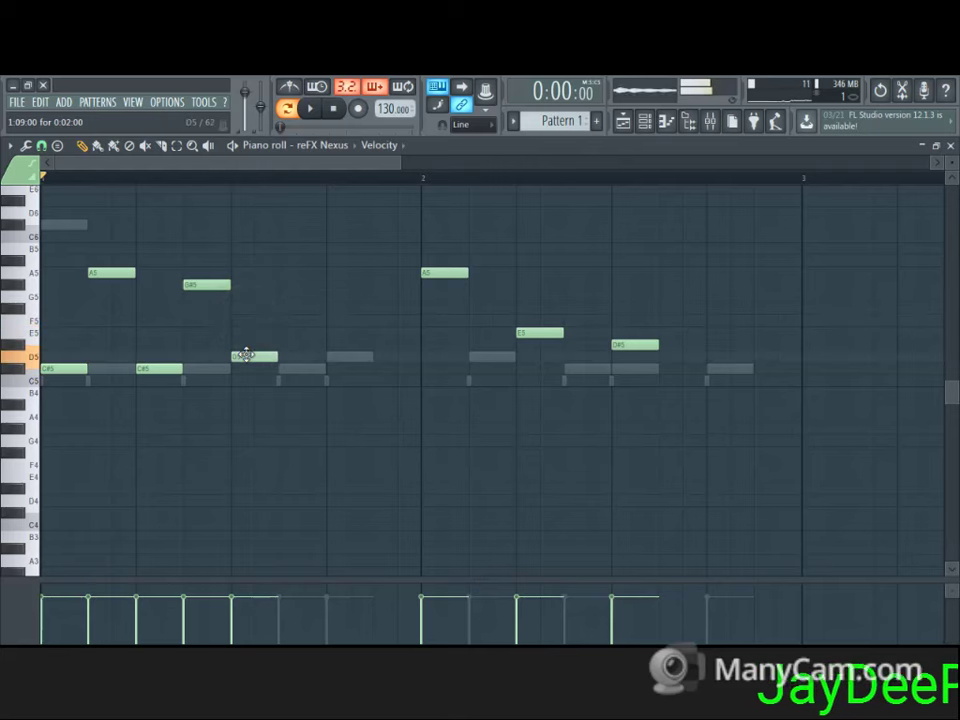
left_click(282, 333)
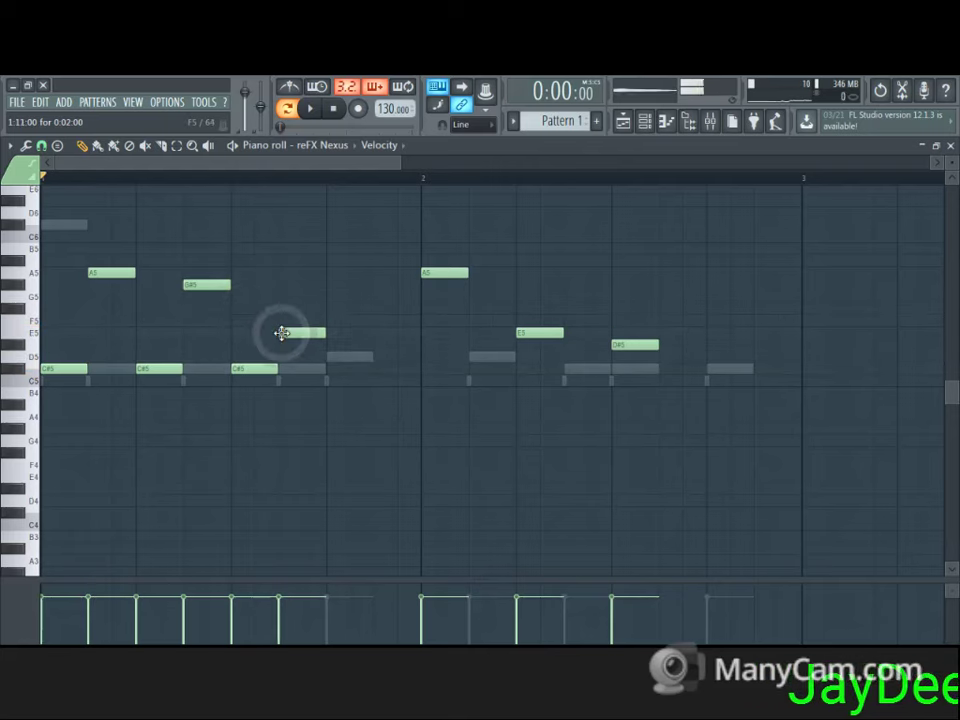
left_click(328, 369)
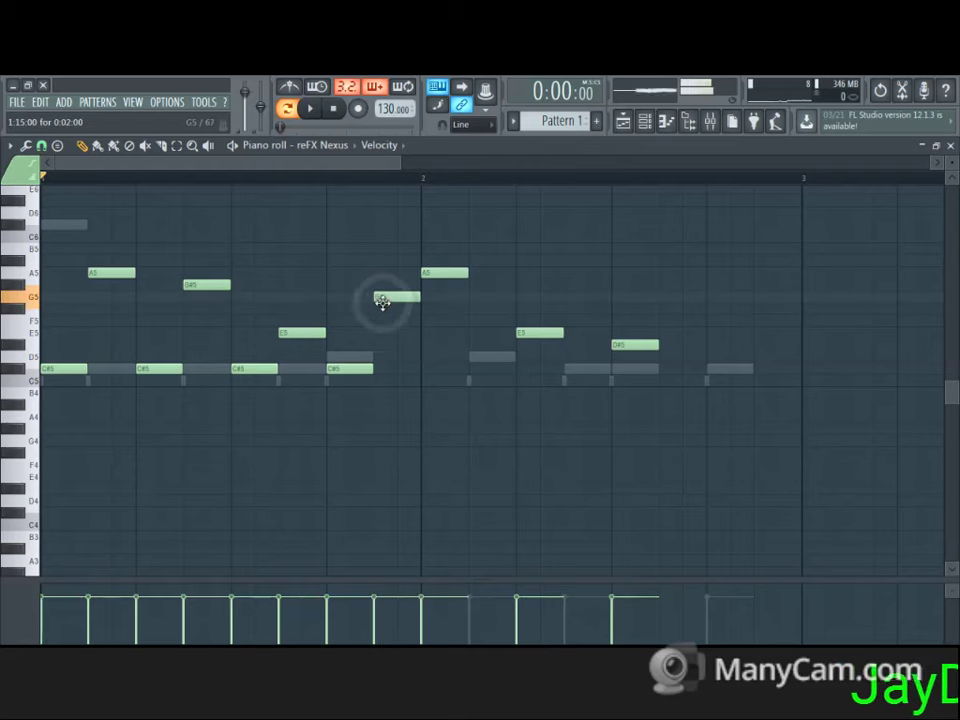
- Delete the three old notes in bar 2 and duplicate the full bar 1 melody into bar 2
right_click(450, 273)
right_click(540, 333)
right_click(622, 346)
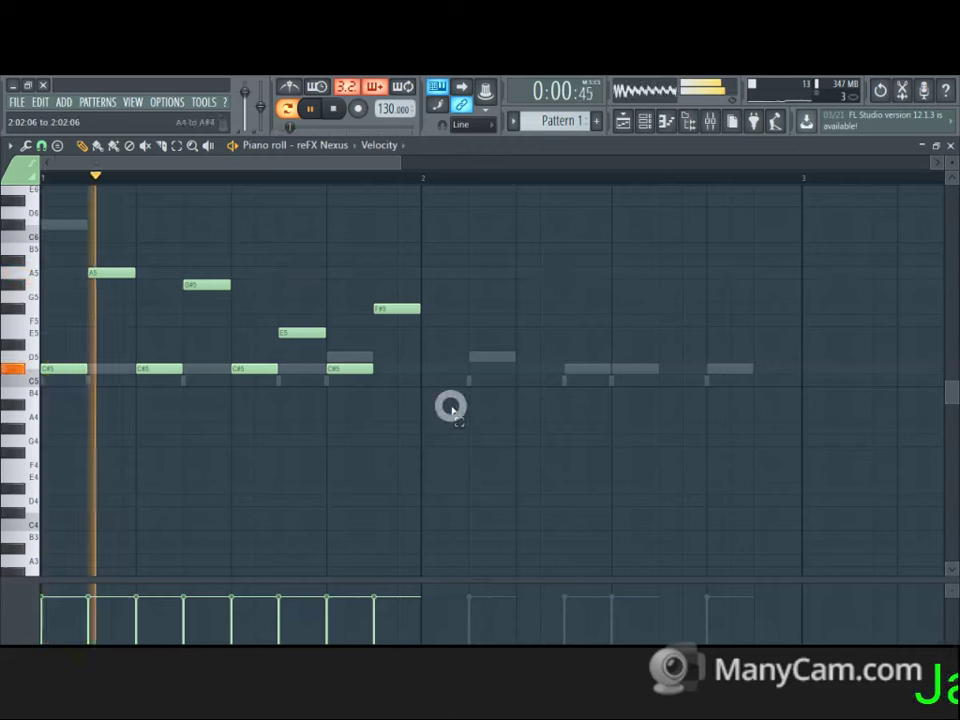
left_click_drag(450, 420, 62, 363)
key("ctrl+b")
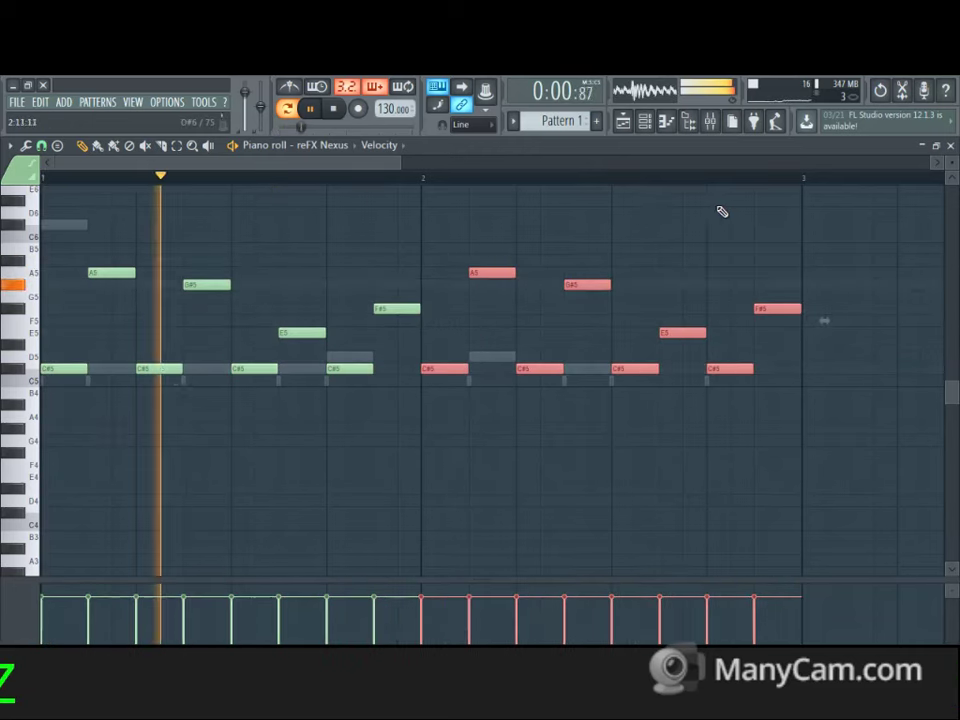
- Transpose the whole piano melody down one octave and set the reFX Nexus channel volume to 42%
left_click_drag(18, 239, 107, 393)
key("ctrl+Down")
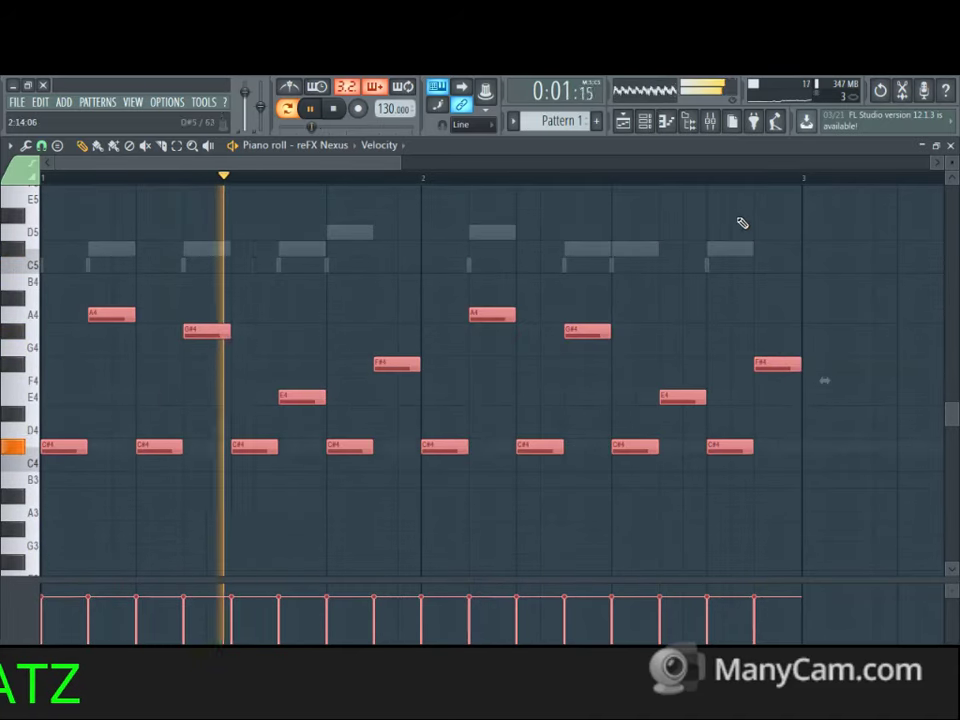
key("Escape")
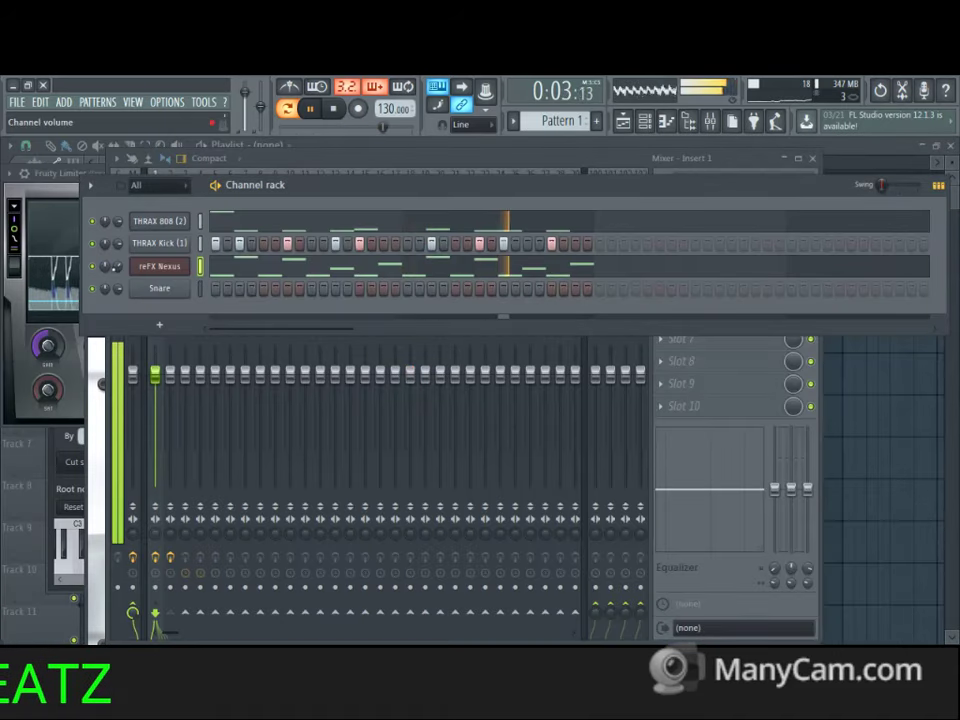
left_click_drag(117, 267, 120, 302)
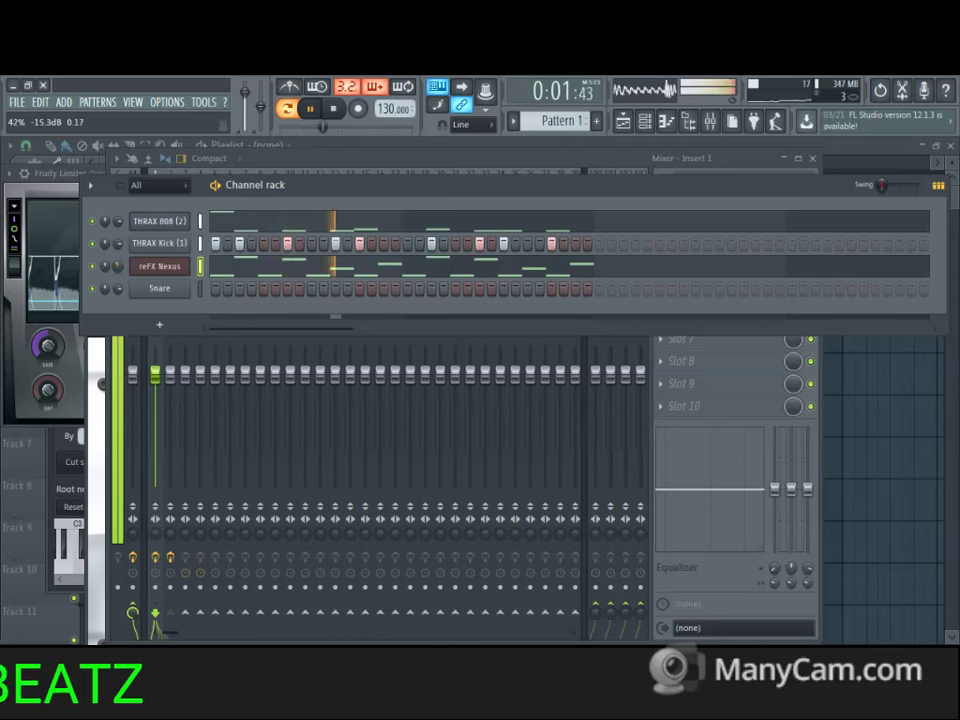
- Clone the reFX Nexus channel and load the LD Cesar preset from the Omicron category in the clone
right_click(149, 276)
left_click(218, 353)
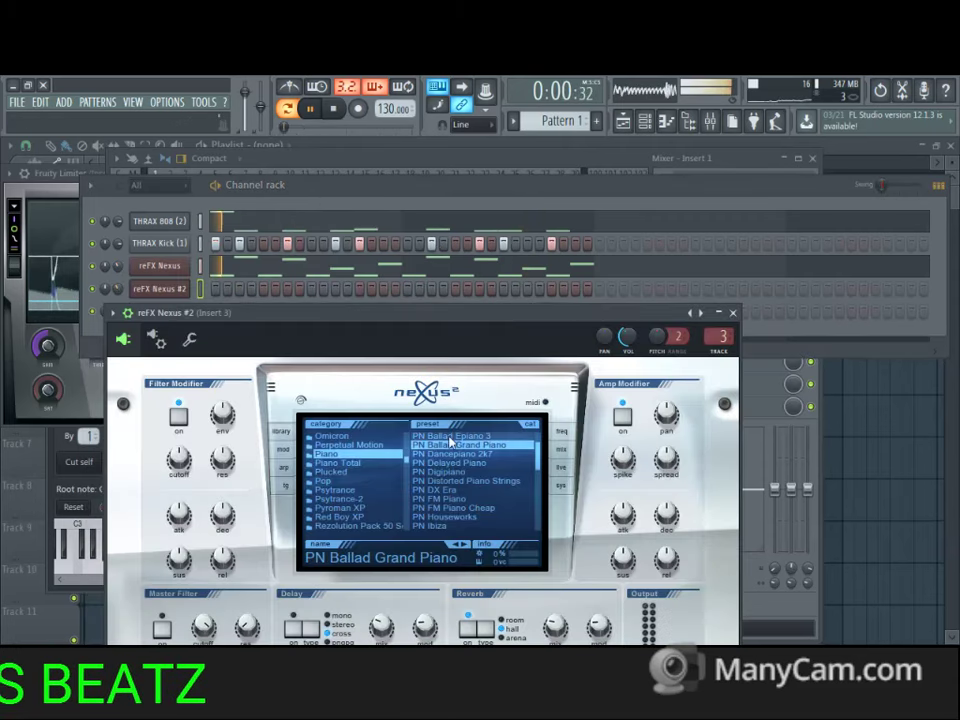
scroll(410, 460, "up", 5)
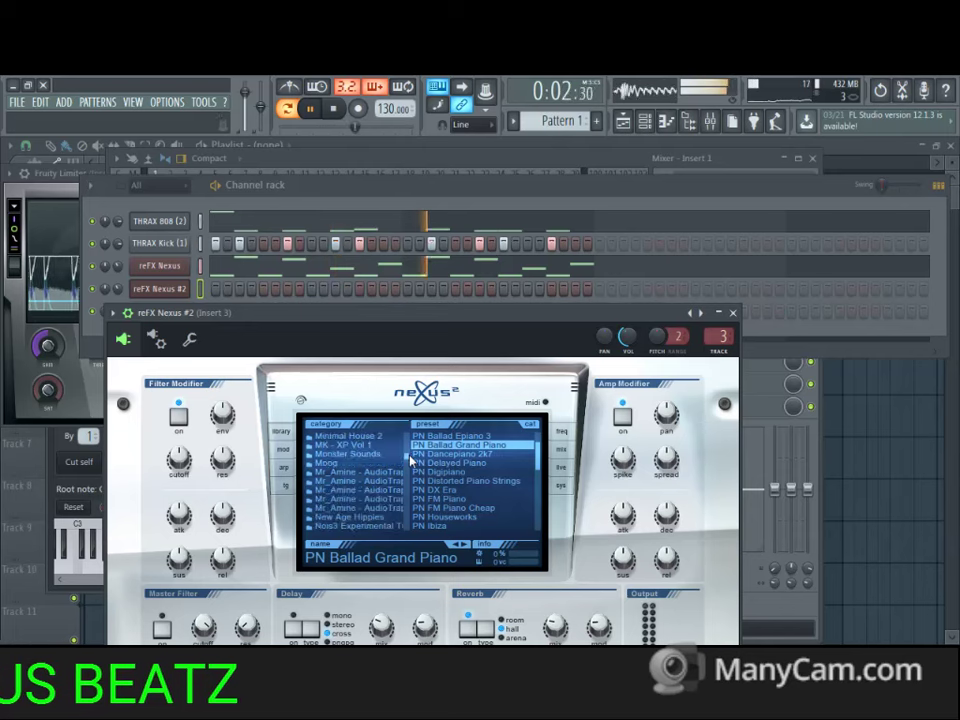
scroll(410, 456, "down", 3)
left_click(392, 472)
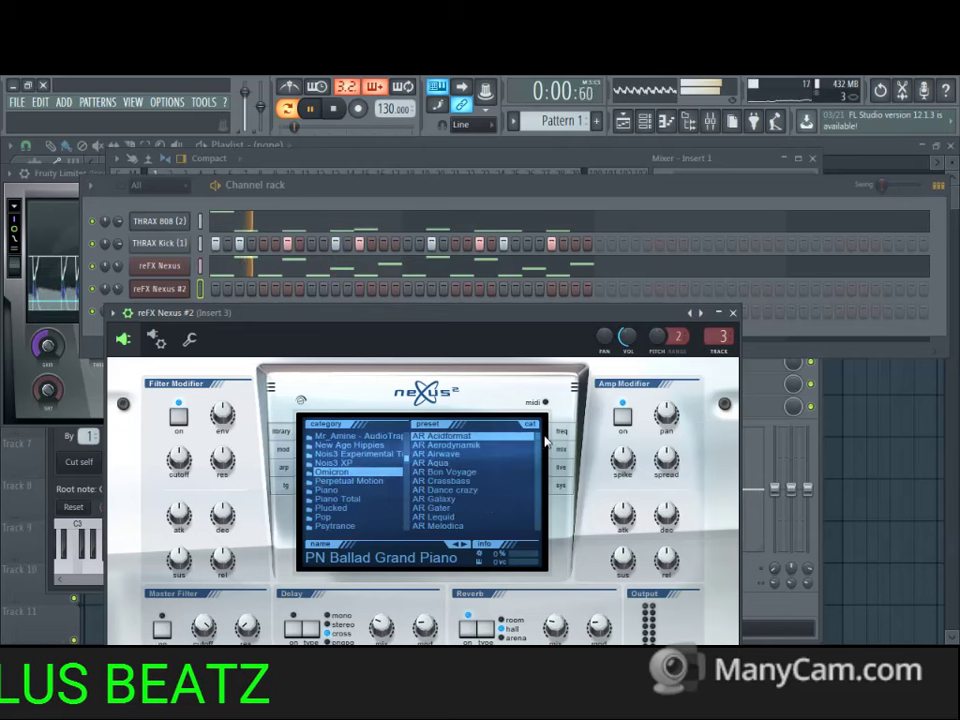
scroll(525, 465, "down", 10)
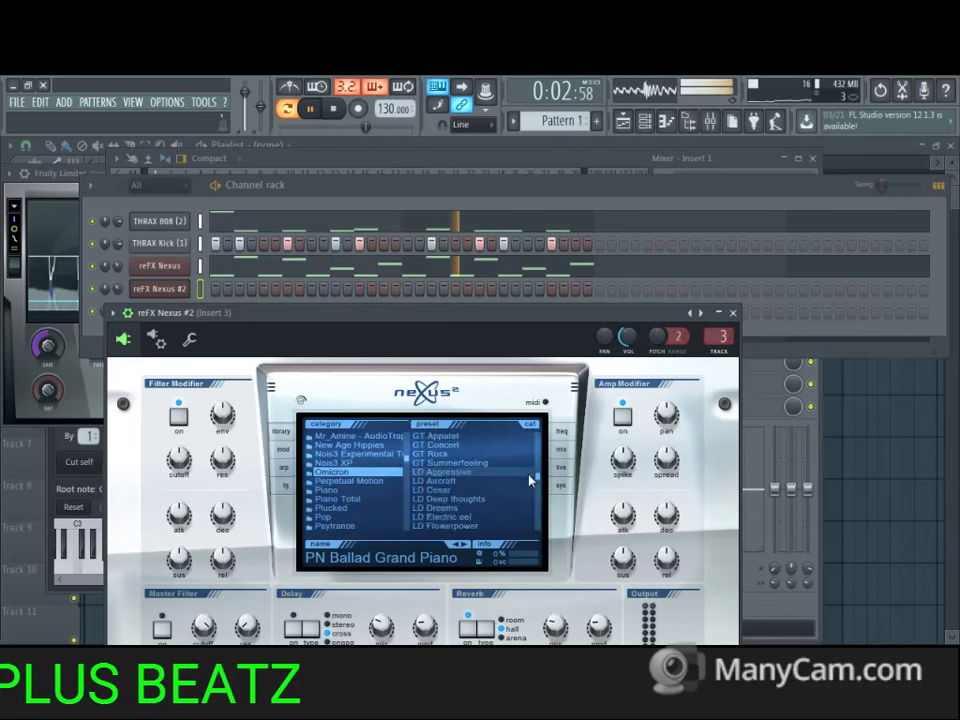
left_click(509, 482)
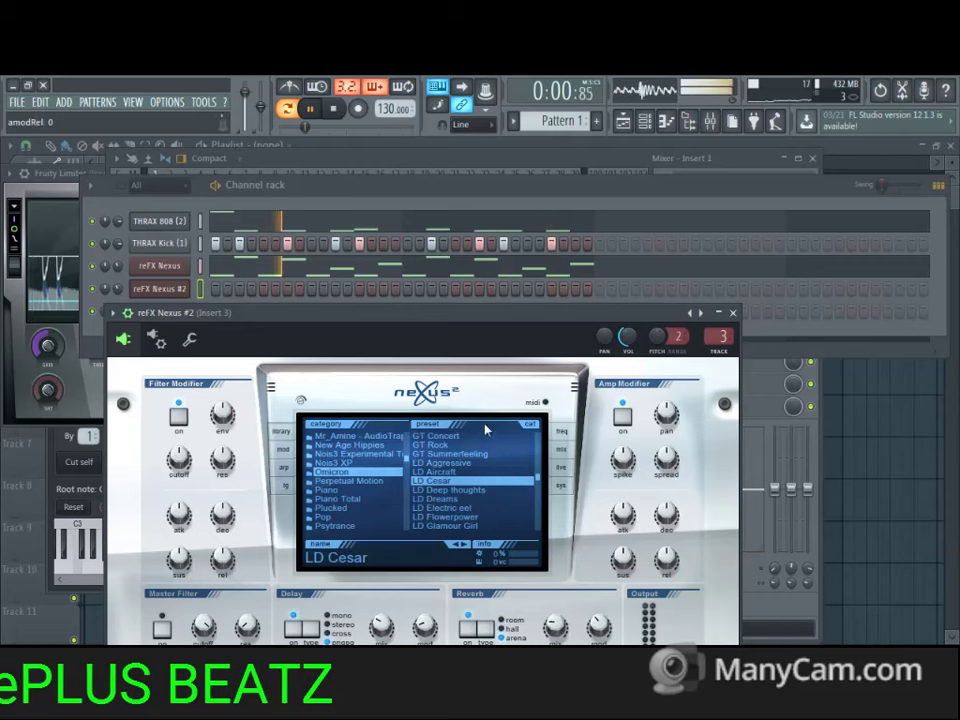
- Copy the piano melody into the reFX Nexus #2 channel, transpose it up one octave and close the piano roll
left_click(200, 267)
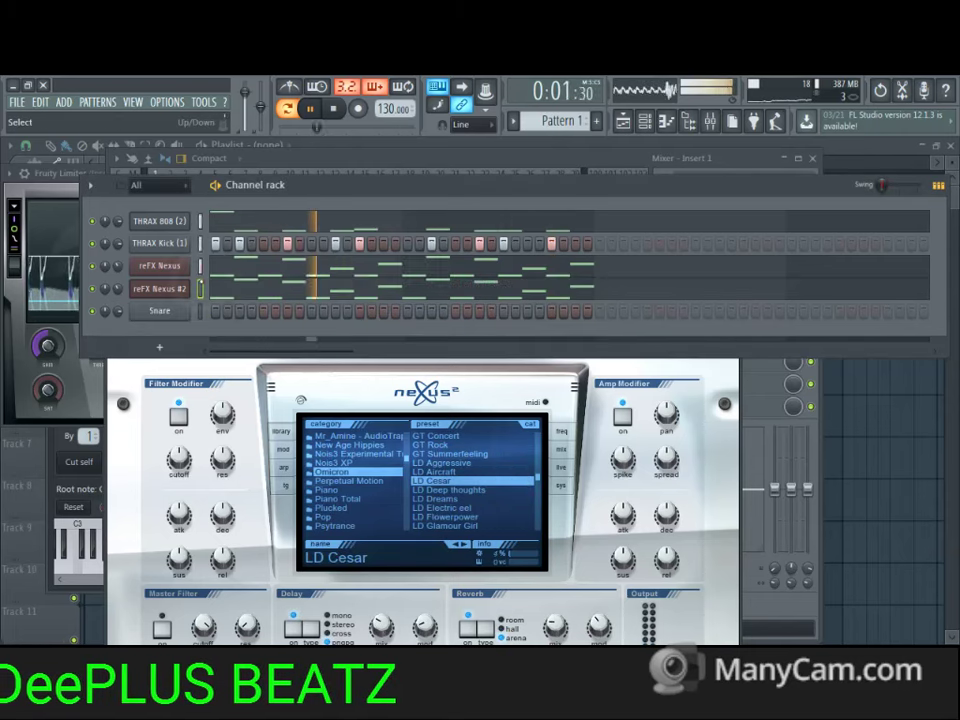
left_click(200, 288)
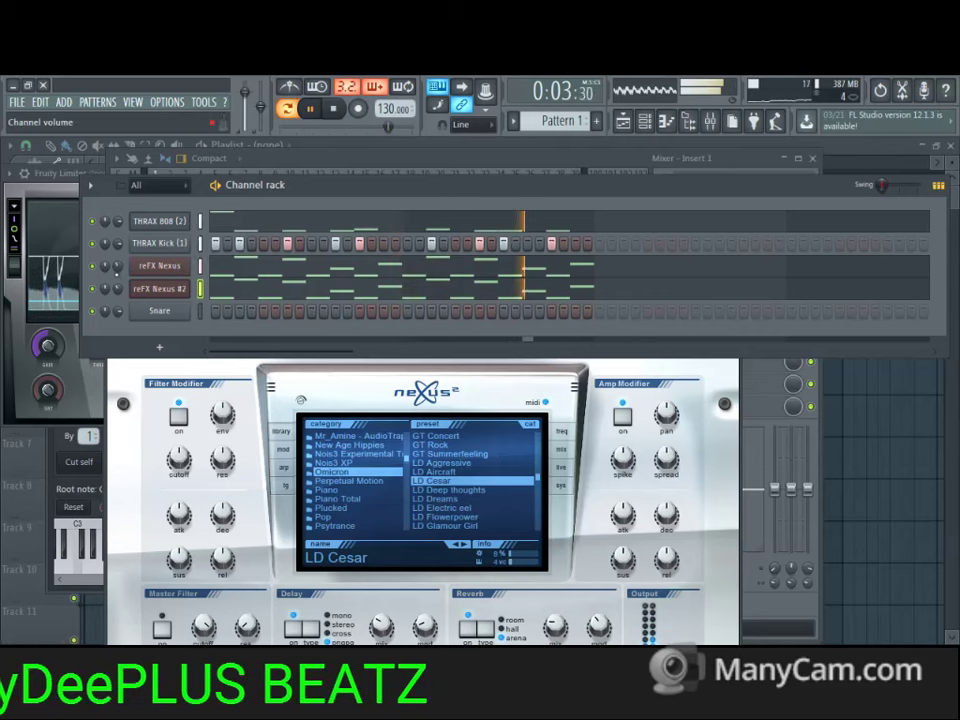
left_click(240, 288)
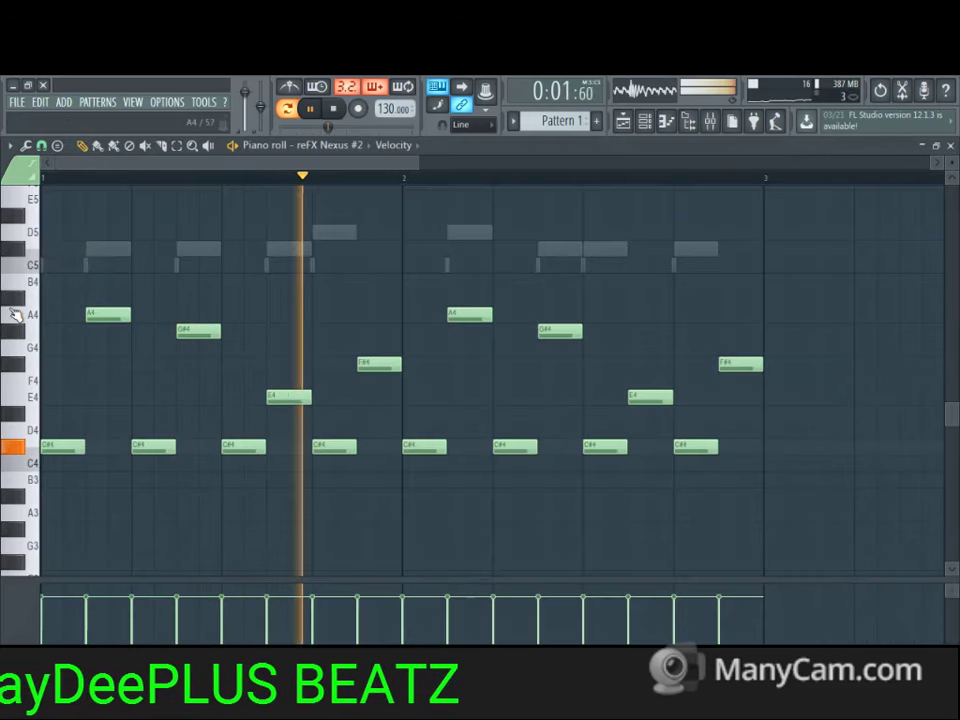
left_click_drag(30, 525, 30, 525)
key("ctrl+Up")
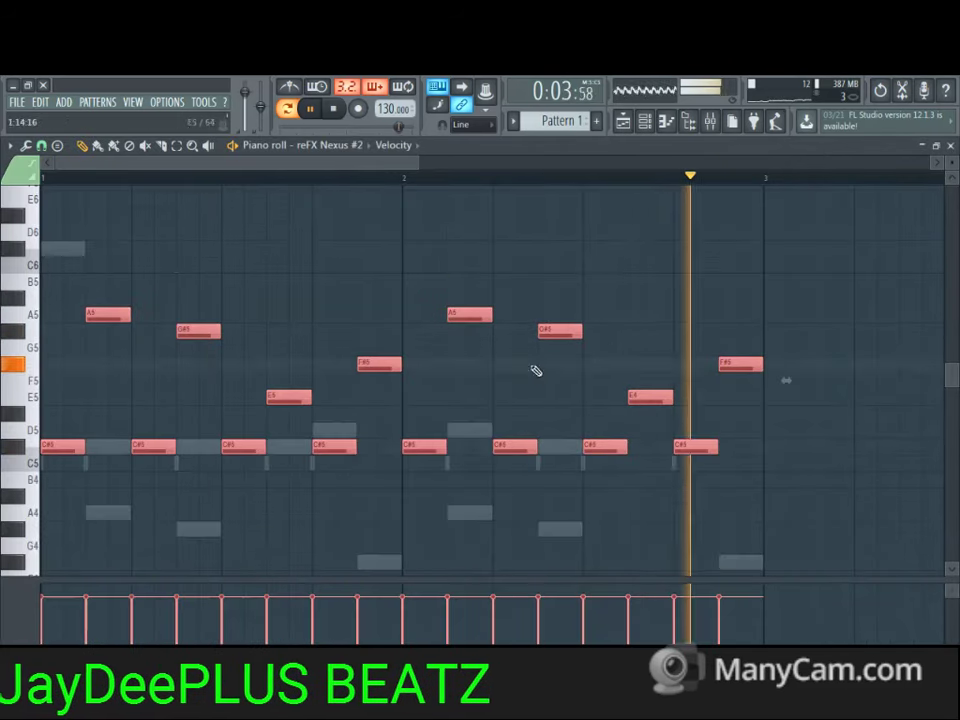
left_click(950, 145)
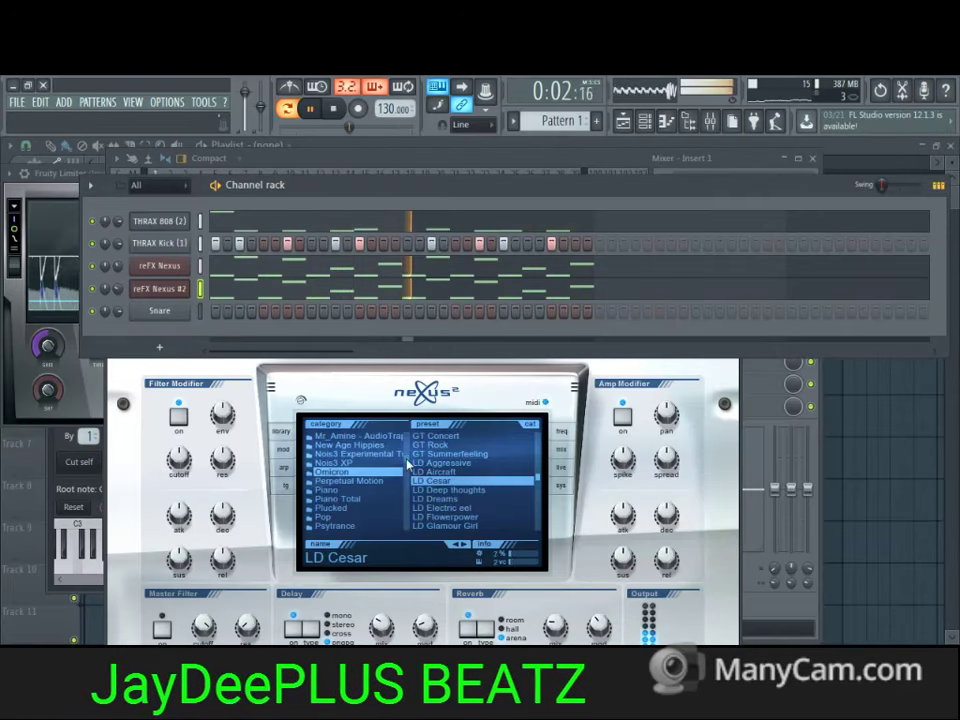
- Audition SY Big Bells and SY Fantasy Bellpad 1 and 2 from the Fantasy And Dream category in reFX Nexus #2, then load SY FM Phantasies
scroll(408, 458, "up", 2)
scroll(407, 457, "up", 10)
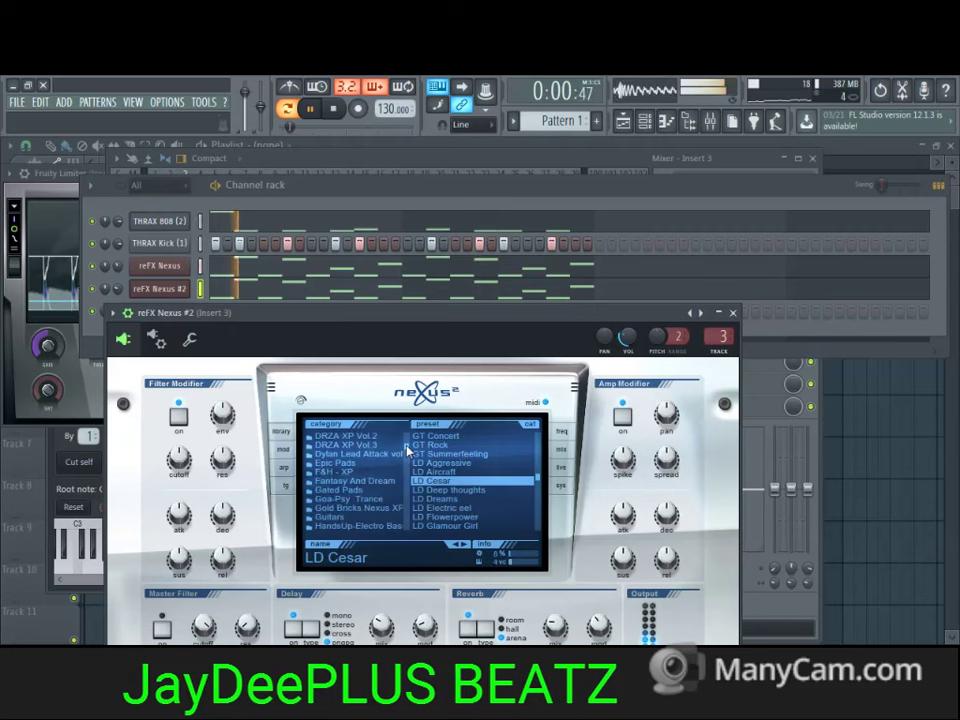
left_click(392, 482)
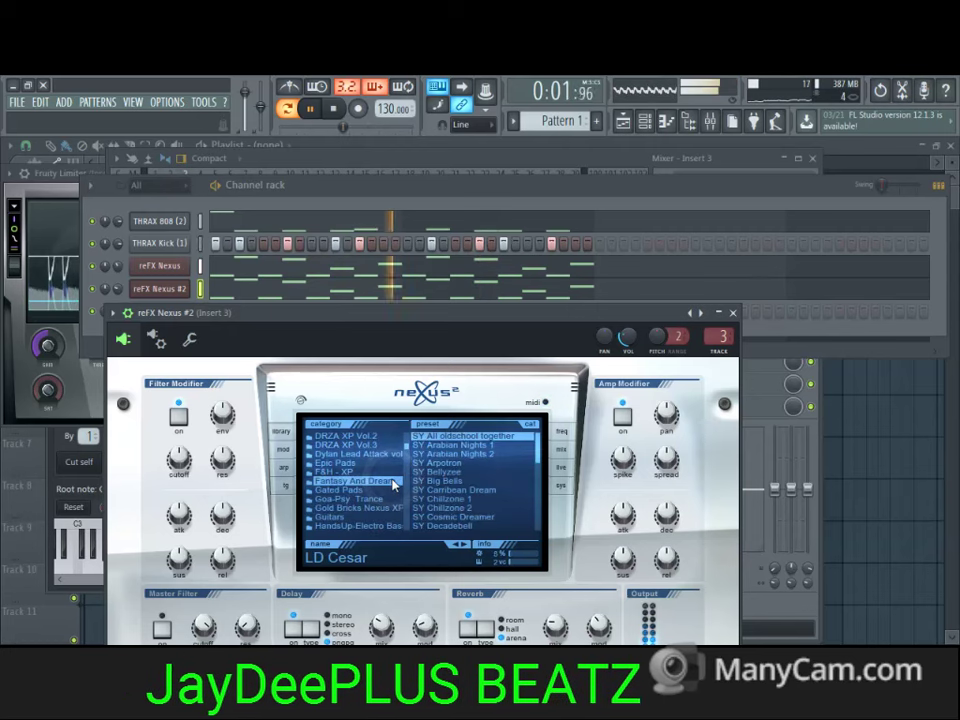
left_click(487, 481)
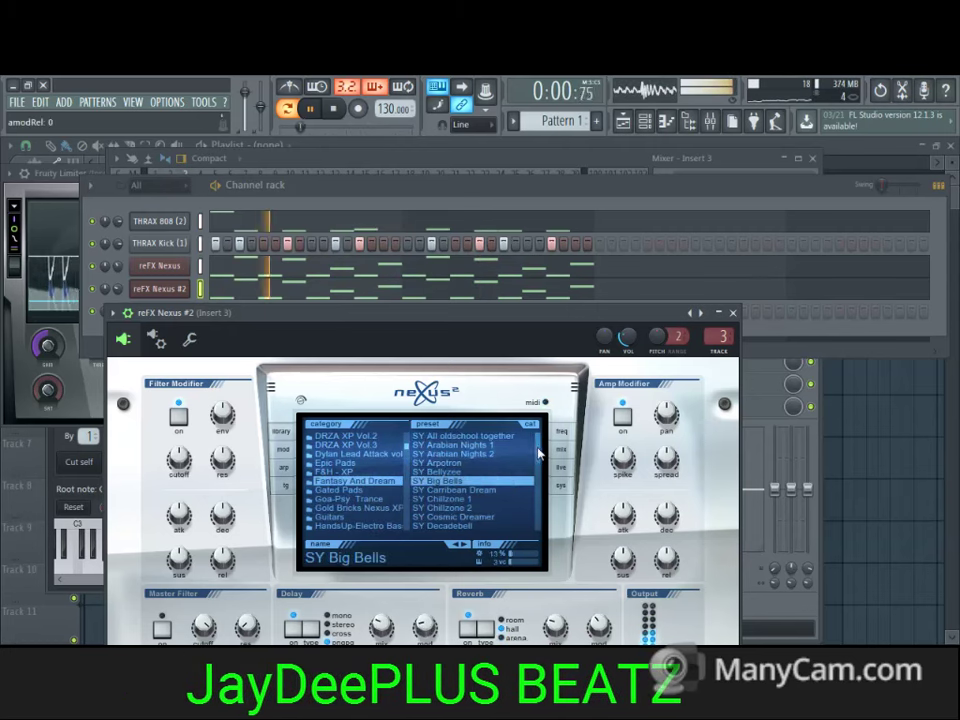
scroll(530, 470, "down", 5)
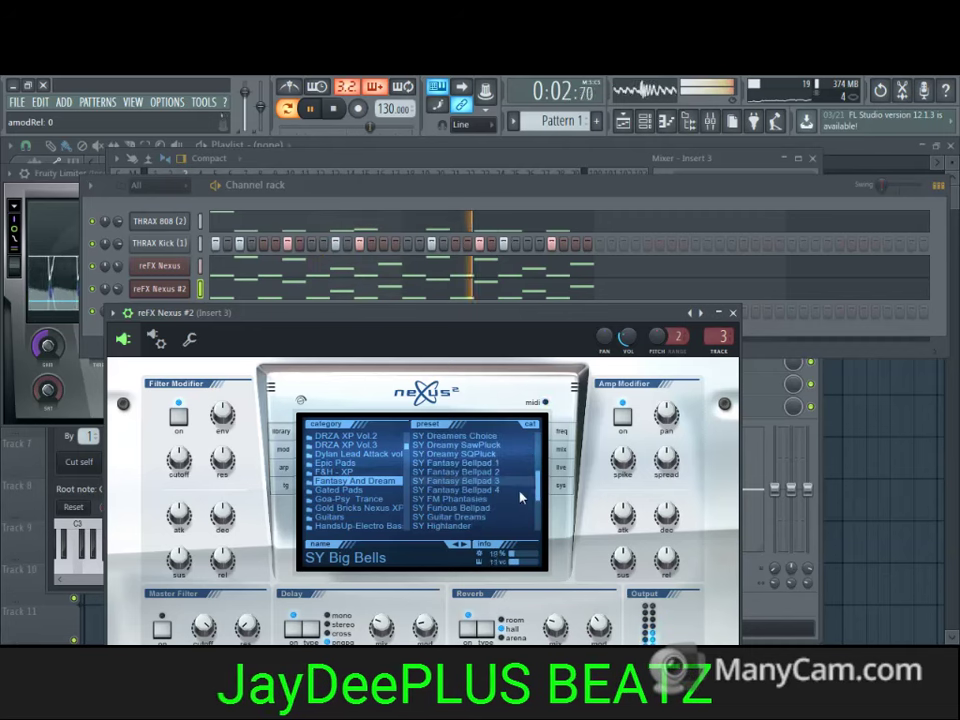
left_click(516, 465)
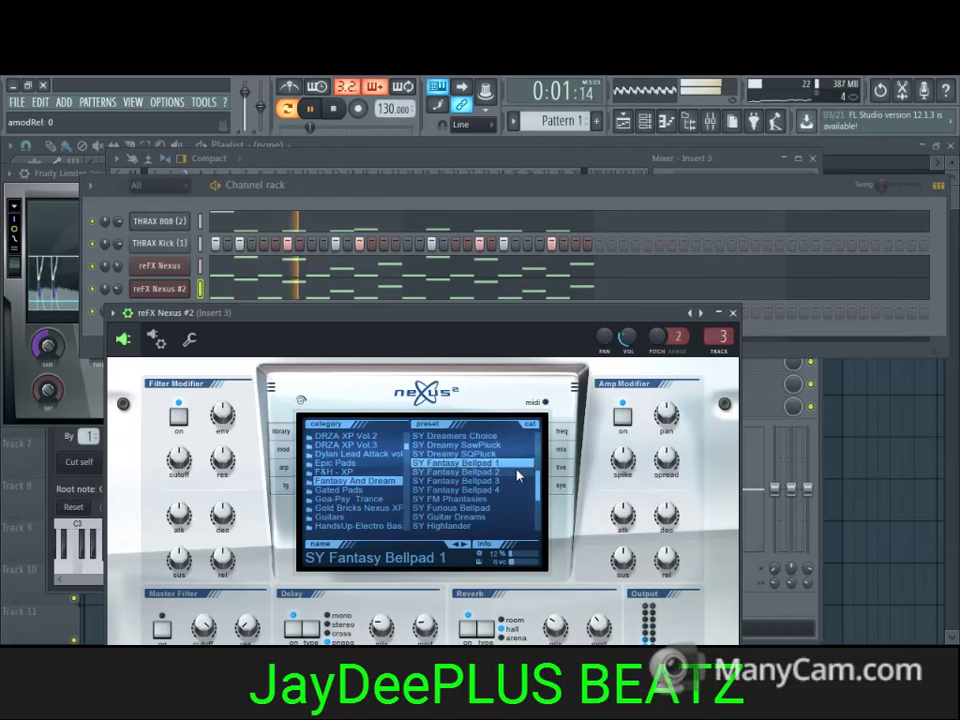
left_click(517, 473)
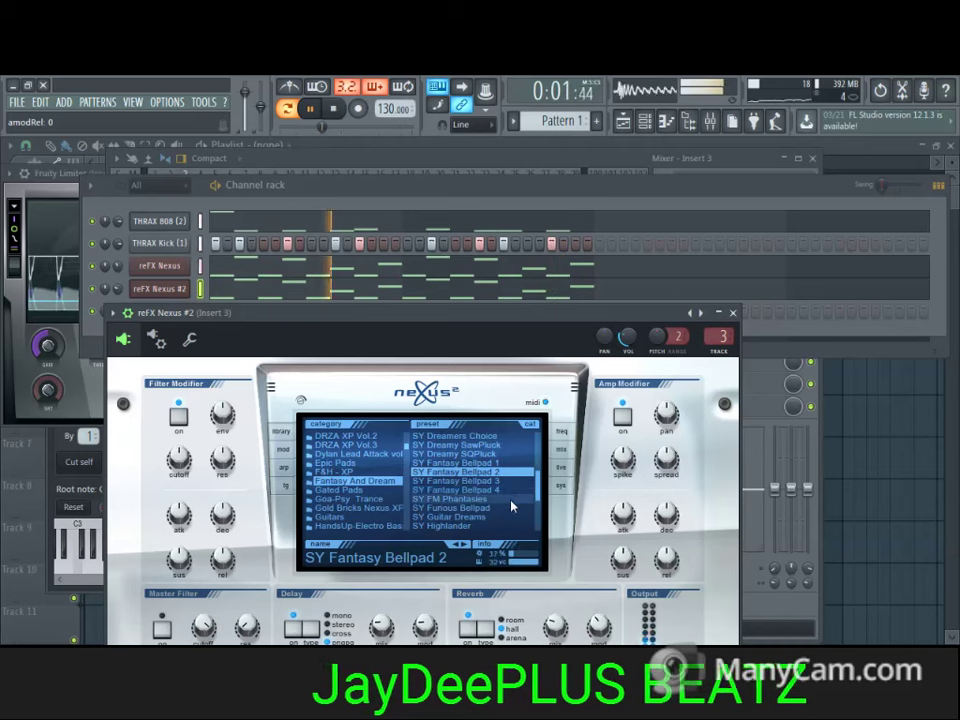
left_click(511, 499)
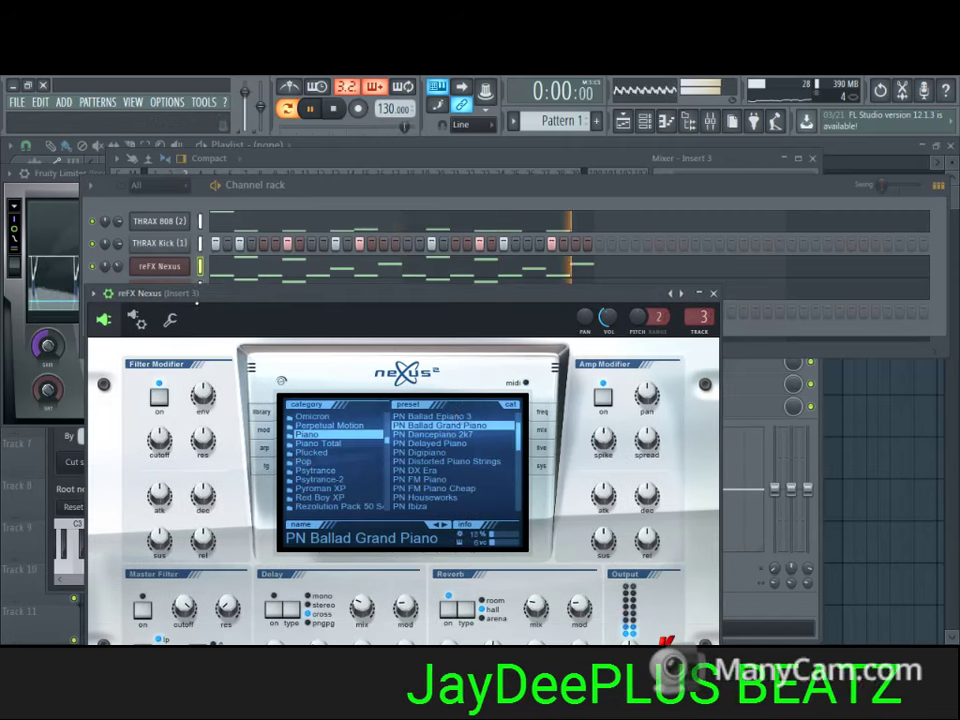
- Try the PN Nebula preset from the Piano category in the original reFX Nexus channel, then load PN Netherworlds
left_click_drag(519, 441, 519, 451)
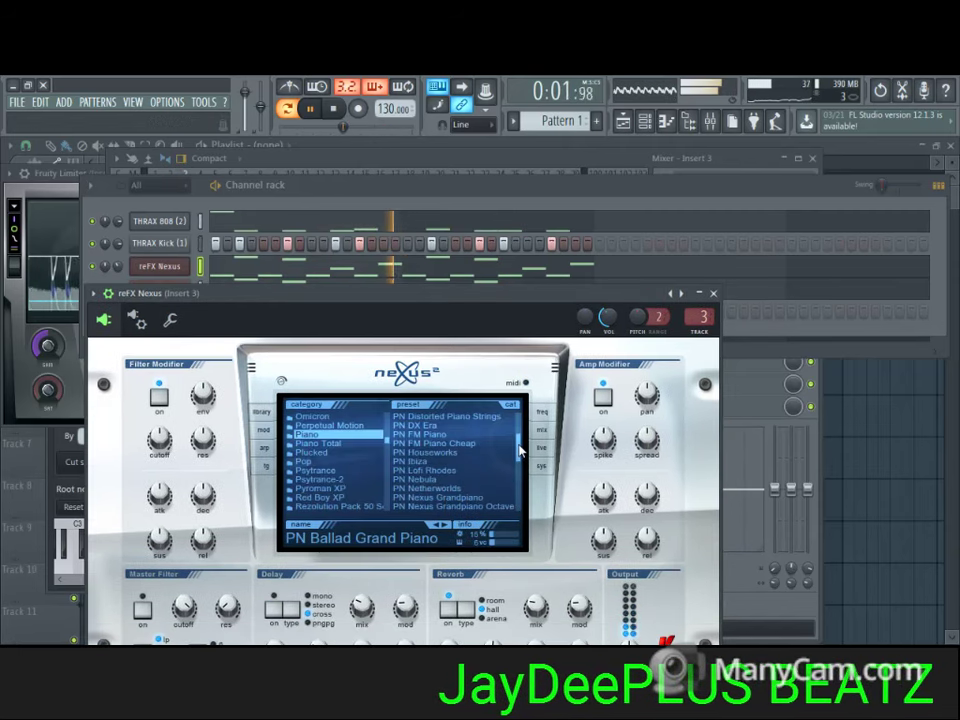
left_click(475, 480)
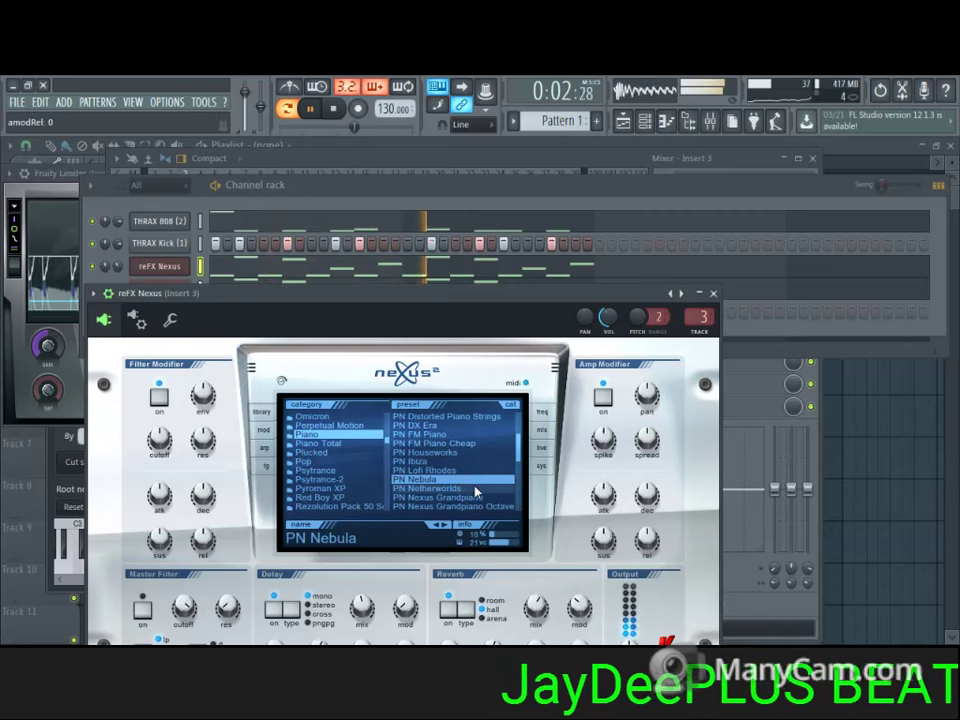
left_click(475, 488)
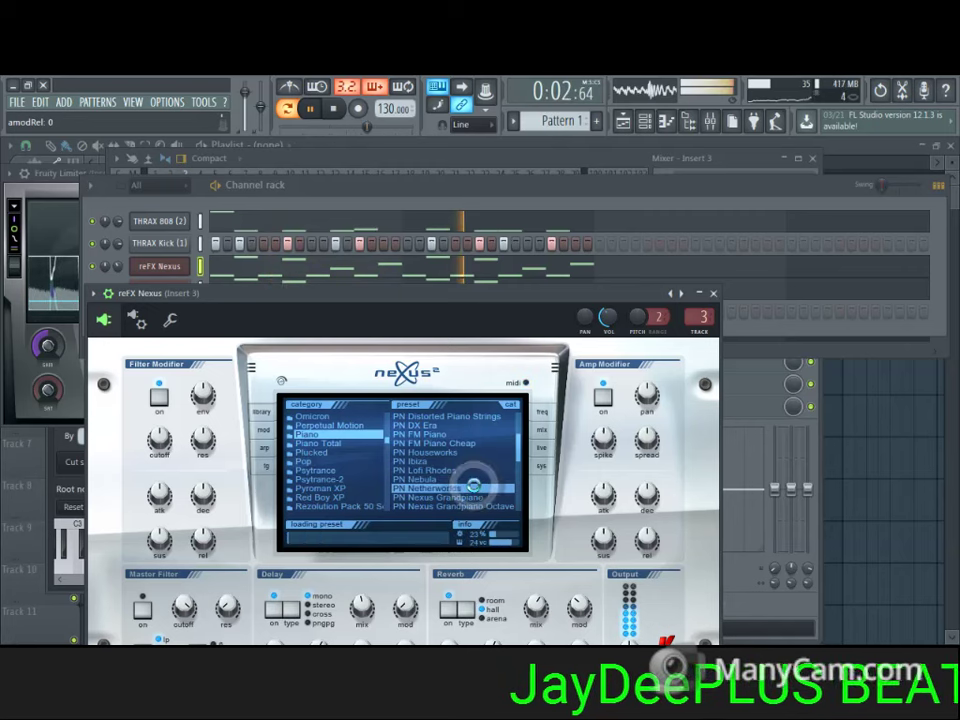
- Transpose the whole reFX Nexus melody up one octave so it starts on C#5, and close the piano roll
left_click(262, 262)
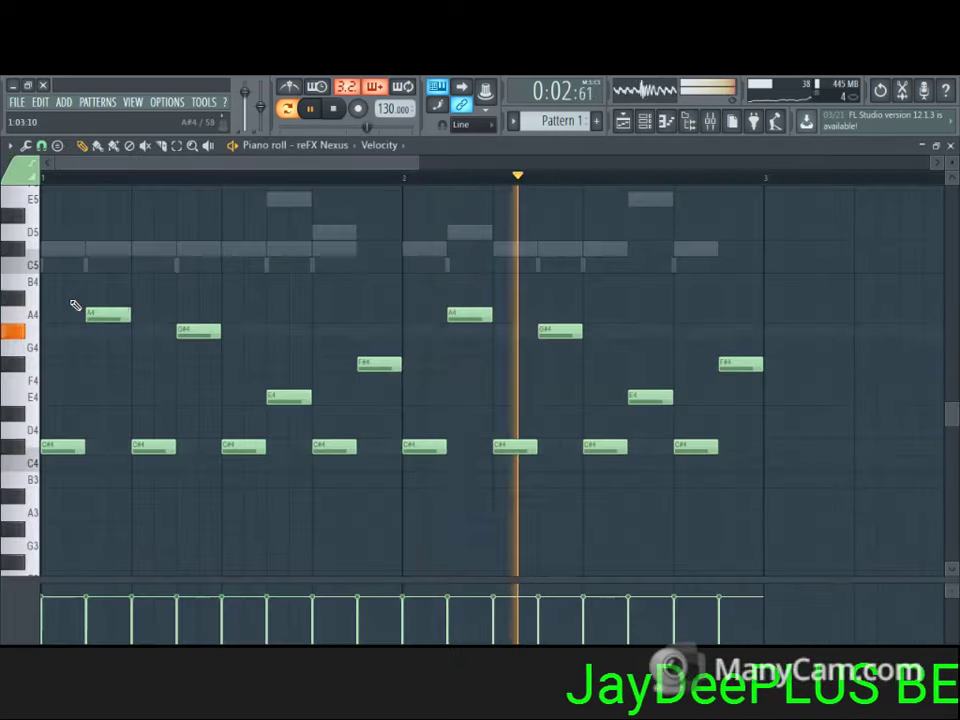
left_click_drag(30, 312, 51, 465)
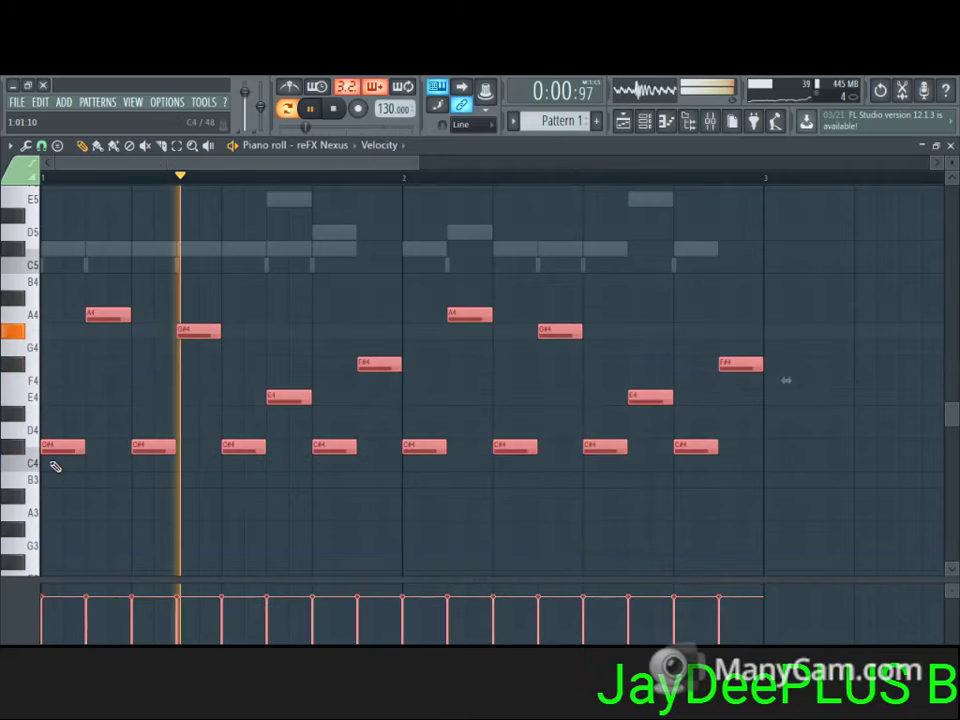
key("ctrl+Up")
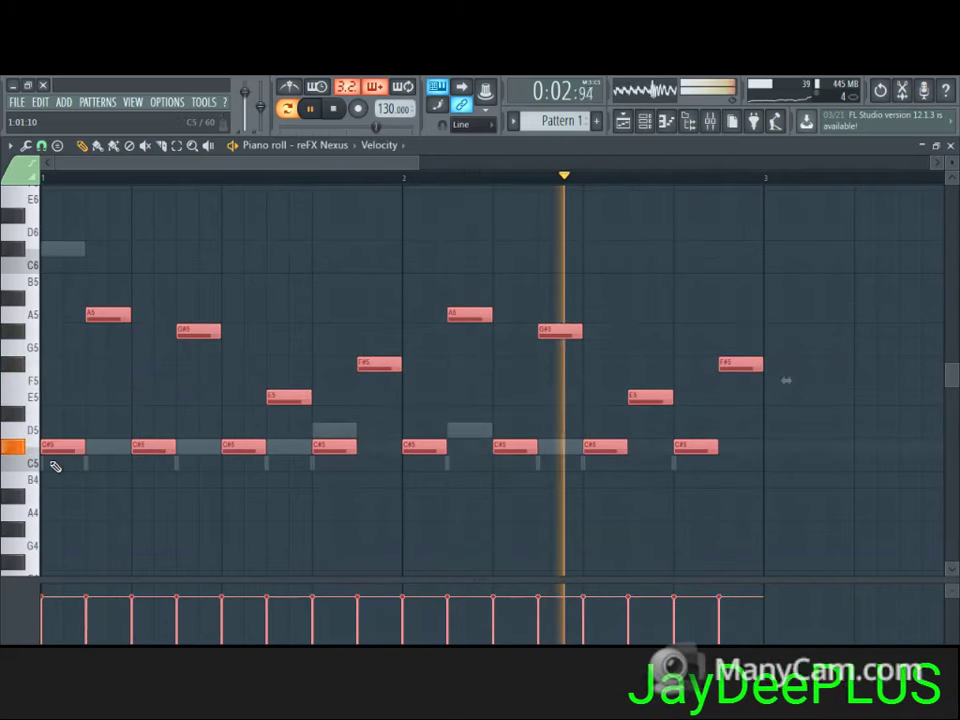
key("ctrl+Up")
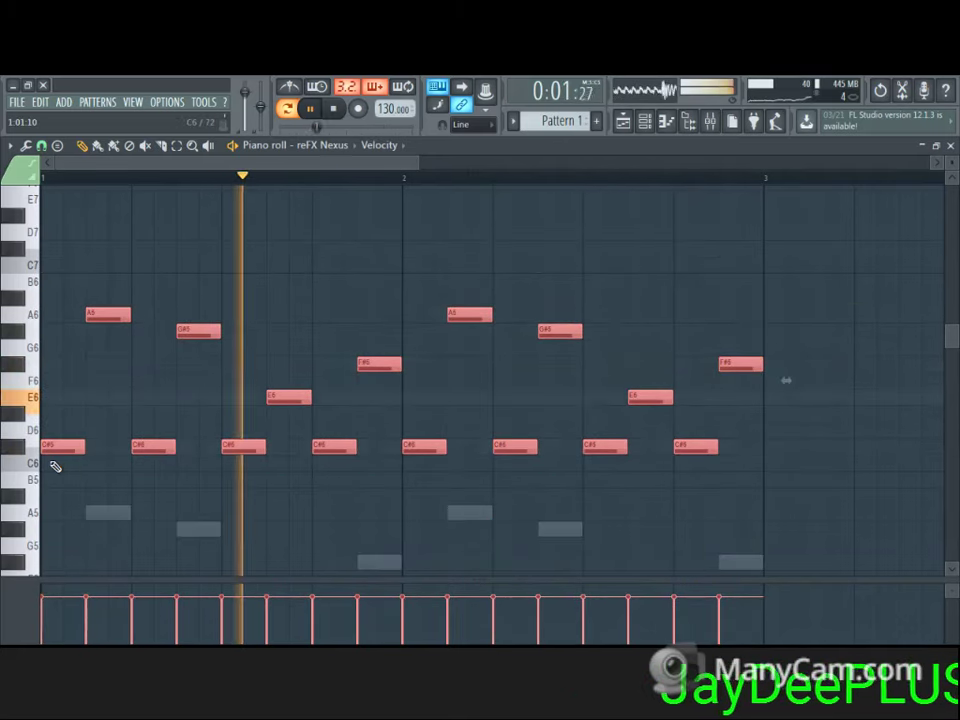
key("ctrl+Down")
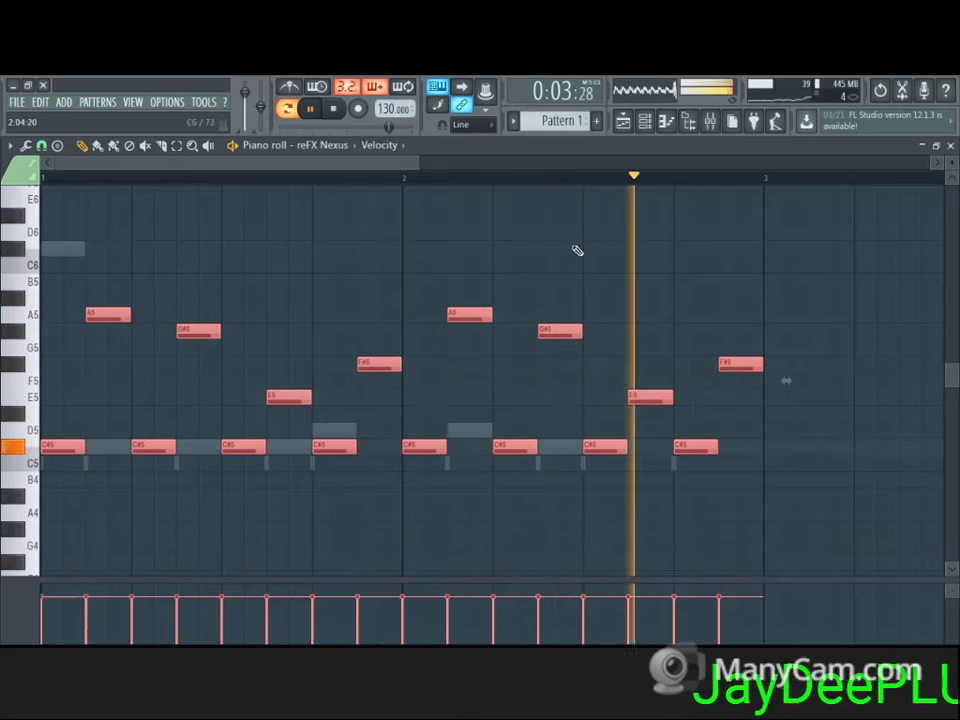
left_click(951, 146)
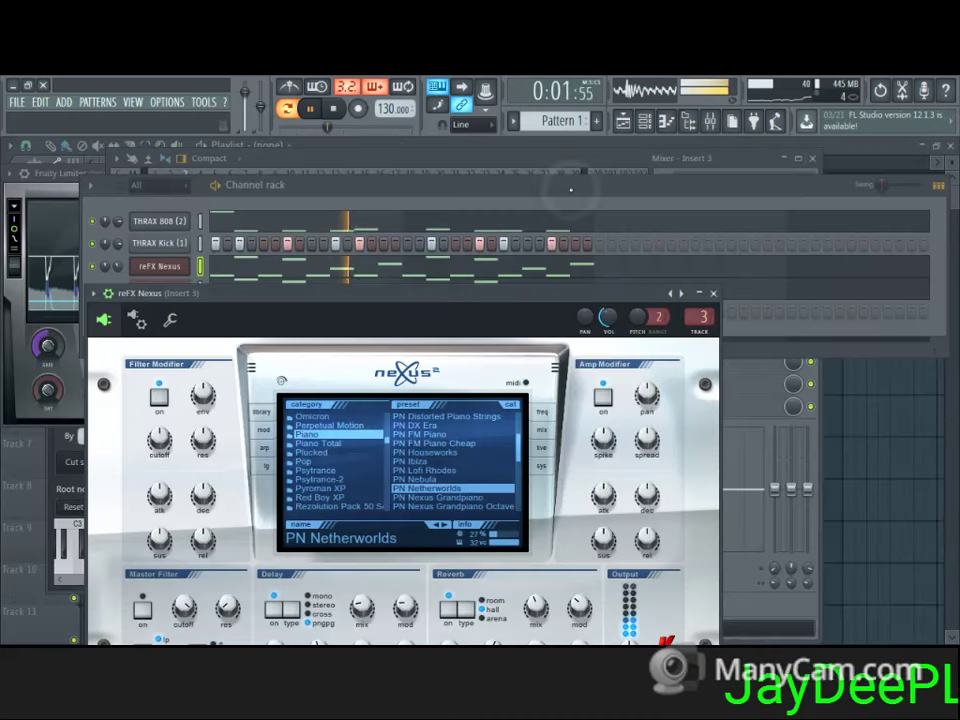
- Mute the reFX Nexus, reFX Nexus #2 and Snare channels, keep THRAX 808 (2) and THRAX Kick (1) enabled, and stop playback
left_click(92, 266)
left_click(92, 289)
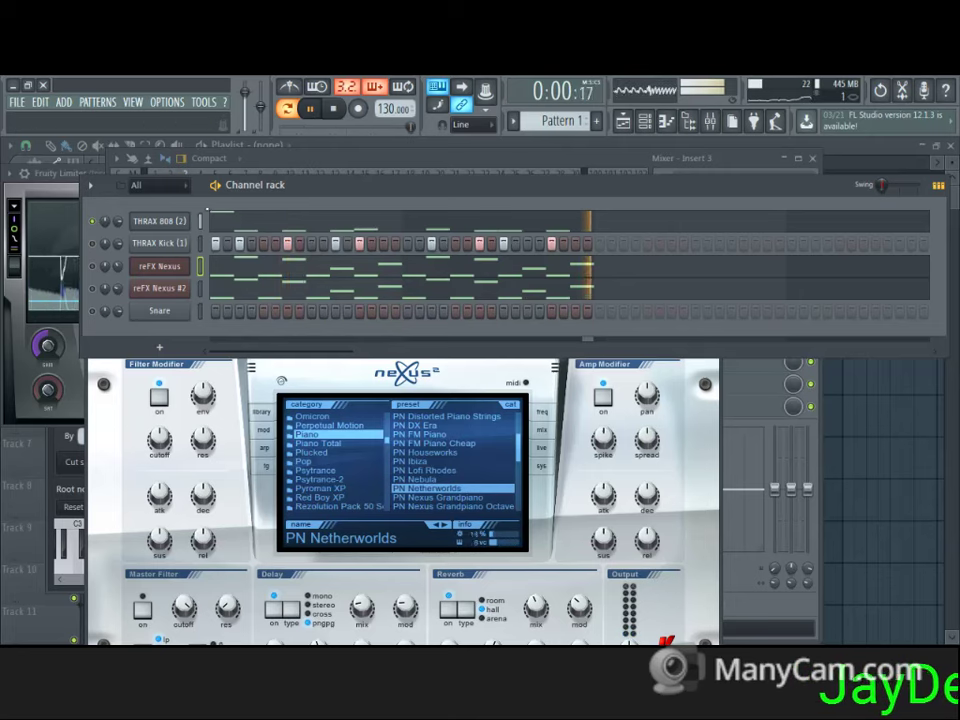
left_click(92, 243)
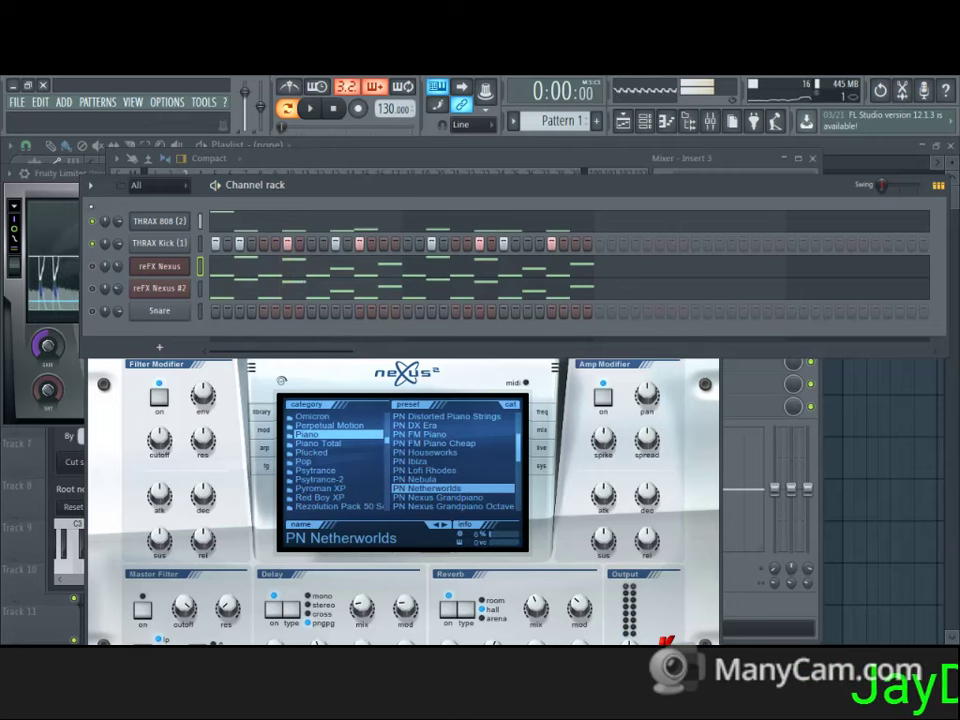